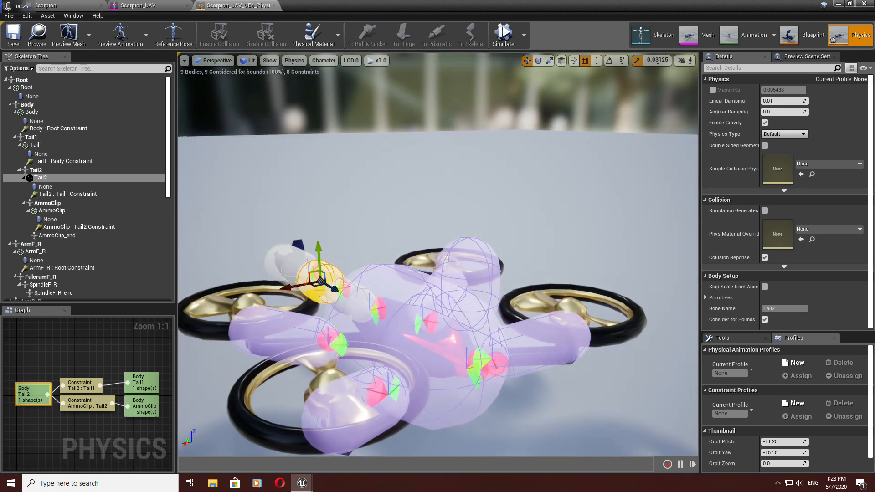
Step: Select the main Body physics body and run a physics simulation preview, then stop it
click(438, 282)
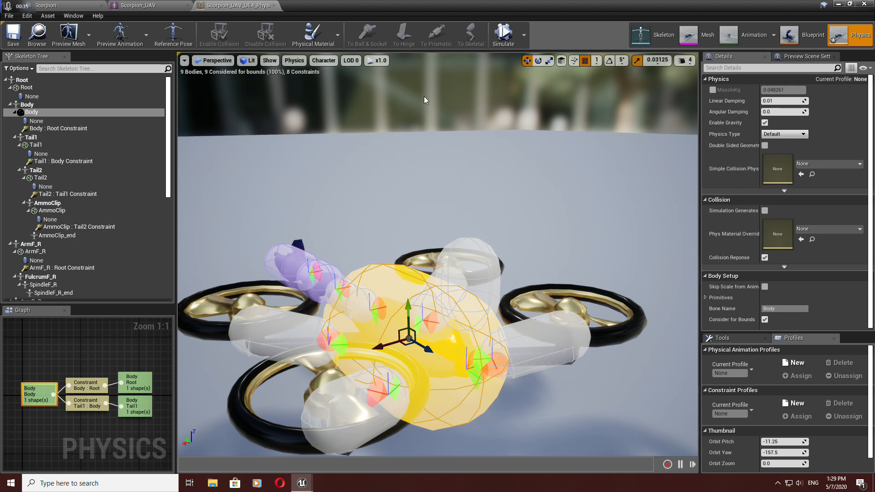
scroll(564, 187, up, 5)
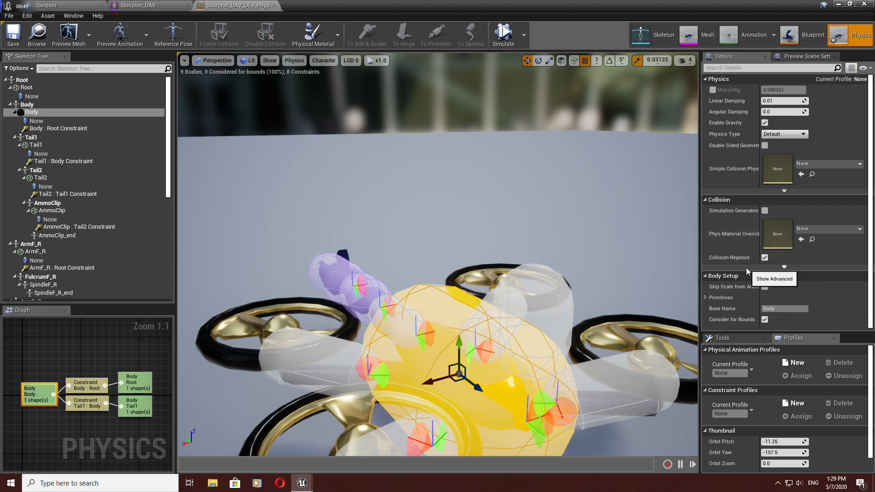
drag(443, 208, 425, 237)
click(506, 33)
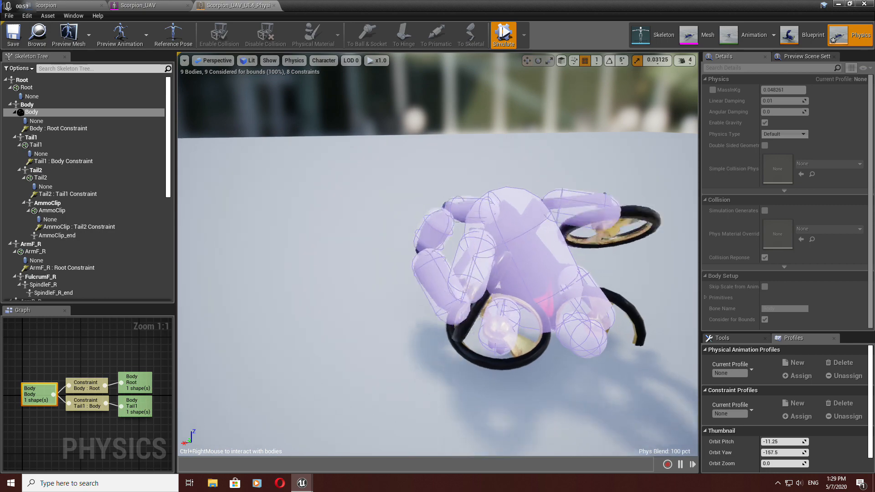
click(503, 35)
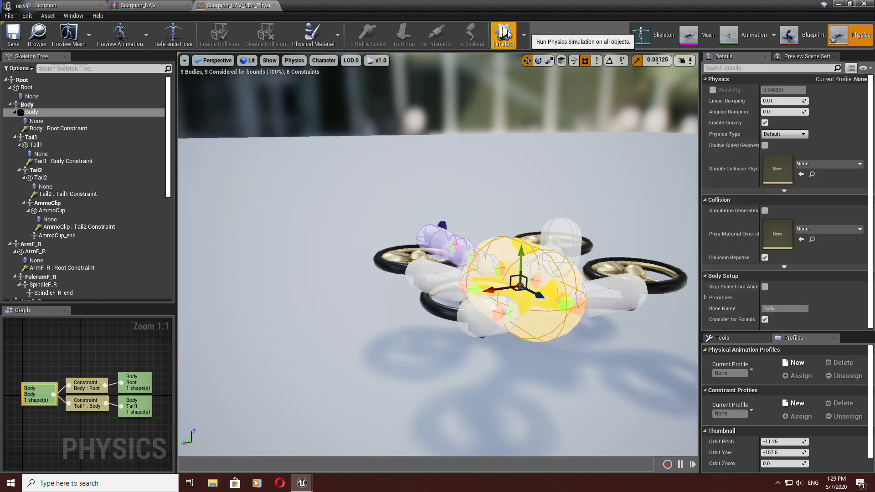
Step: Select the ArmR_R body and regenerate it with the Box primitive type
right_drag(437, 255, 528, 250)
key(a)
middle_drag(437, 255, 542, 248)
right_drag(437, 255, 410, 260)
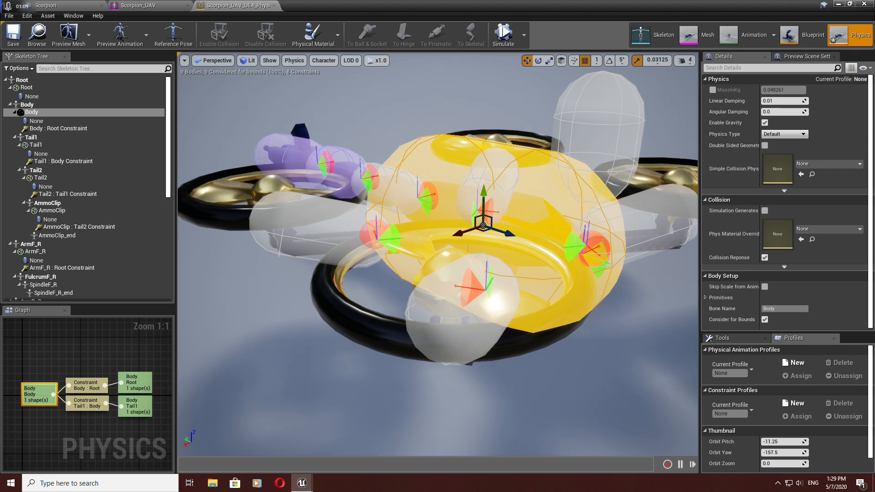
click(306, 237)
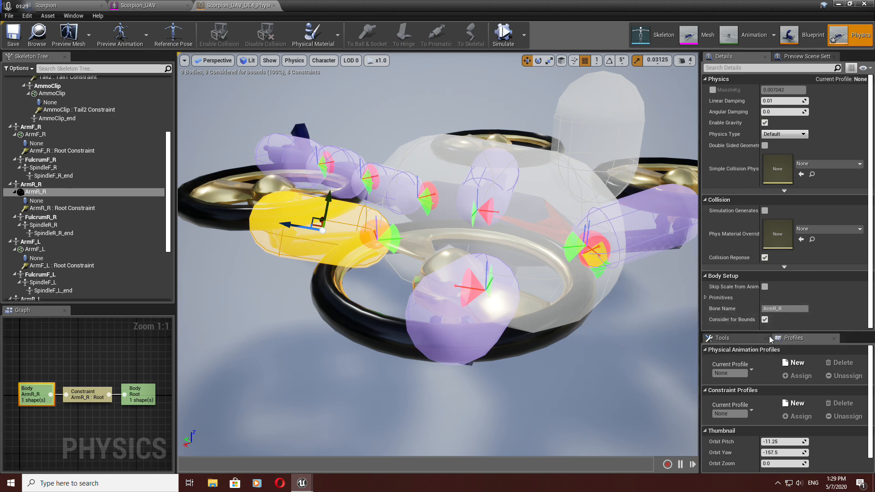
scroll(755, 354, down, 2)
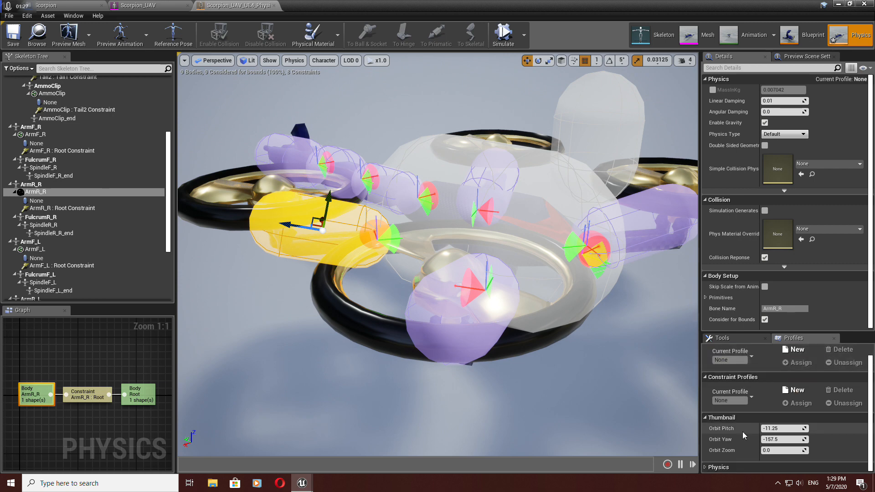
click(706, 468)
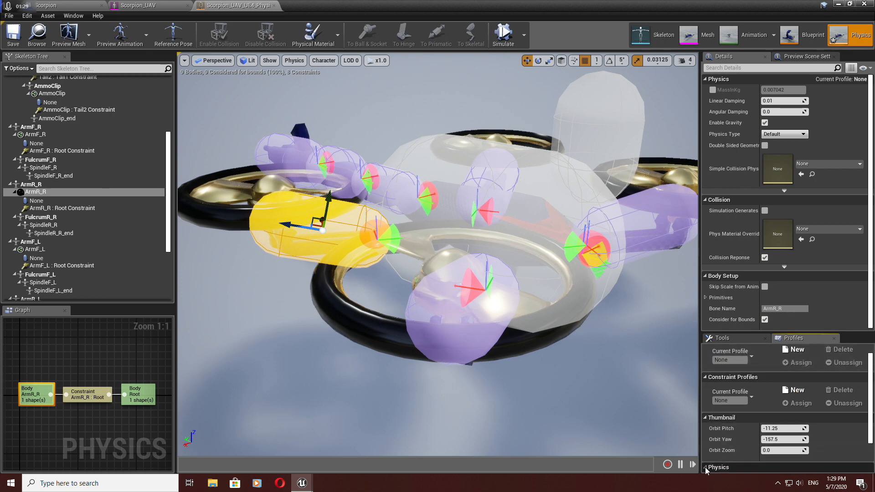
scroll(724, 410, down, 3)
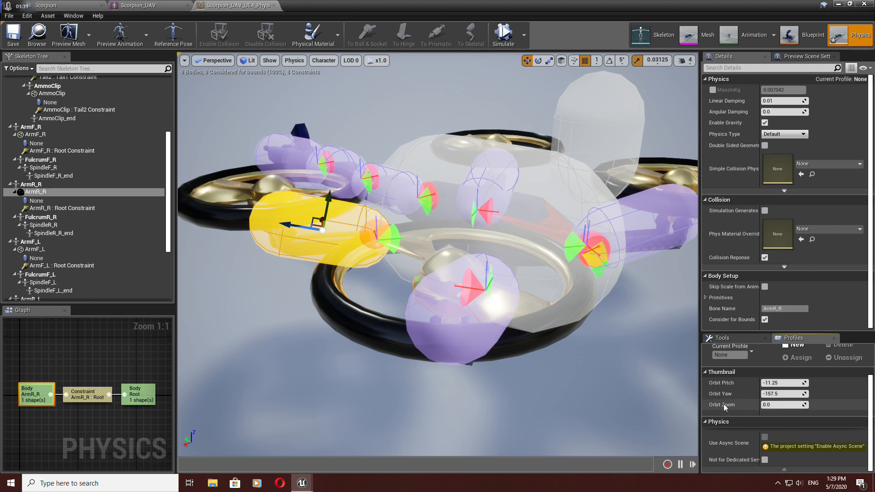
click(732, 341)
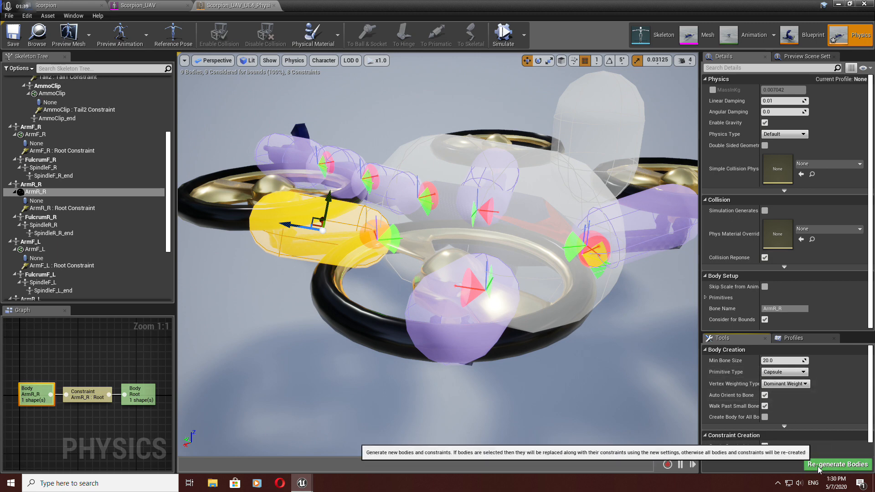
click(803, 372)
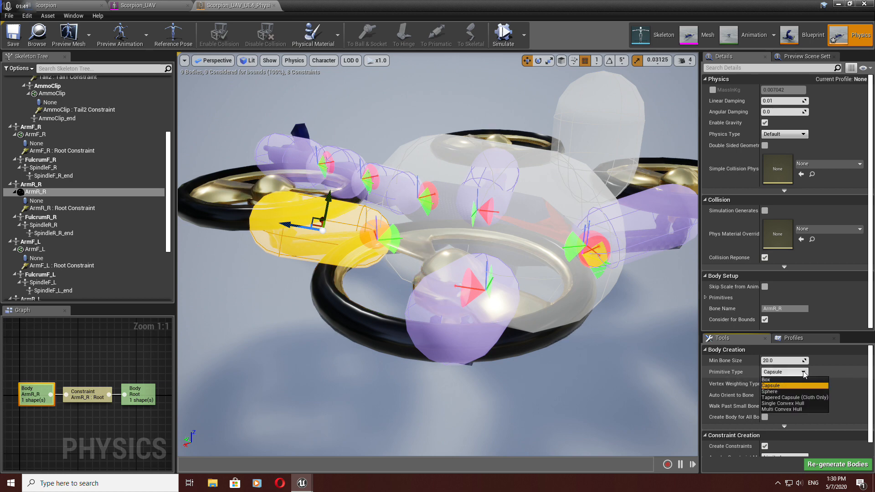
click(783, 379)
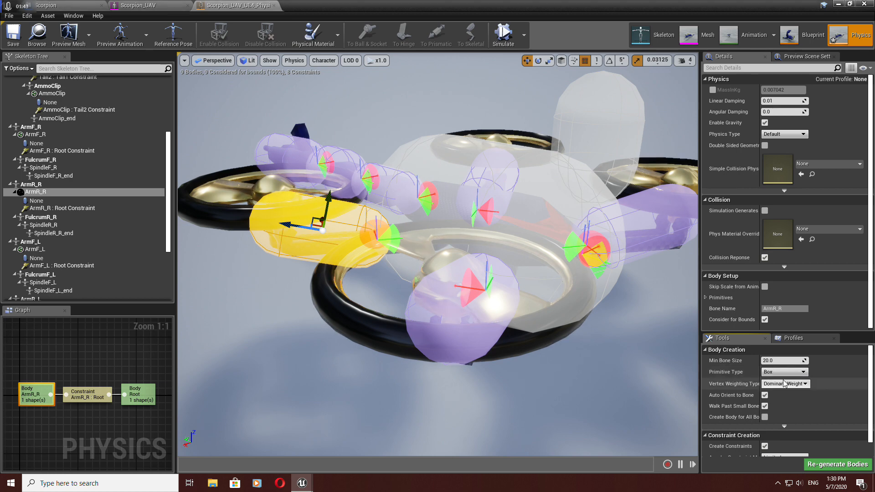
click(838, 464)
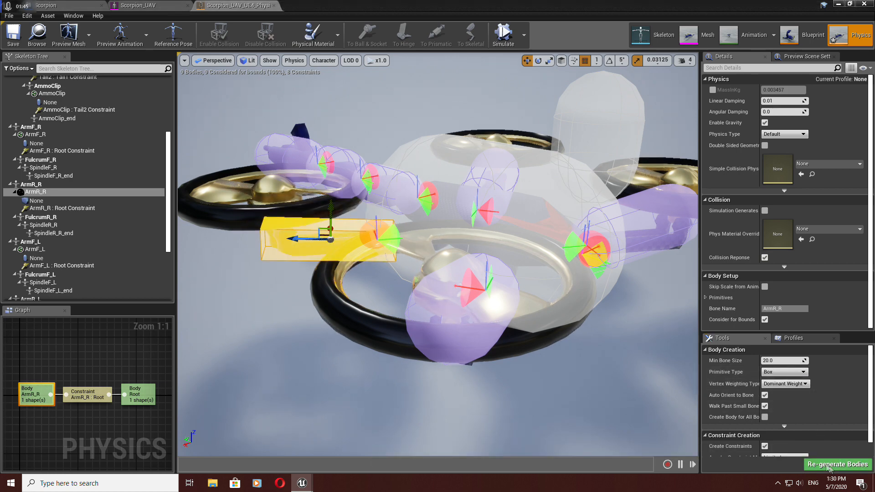
Step: Switch to rotate mode and rotate the ArmR_R box body slightly
right_drag(417, 311, 398, 330)
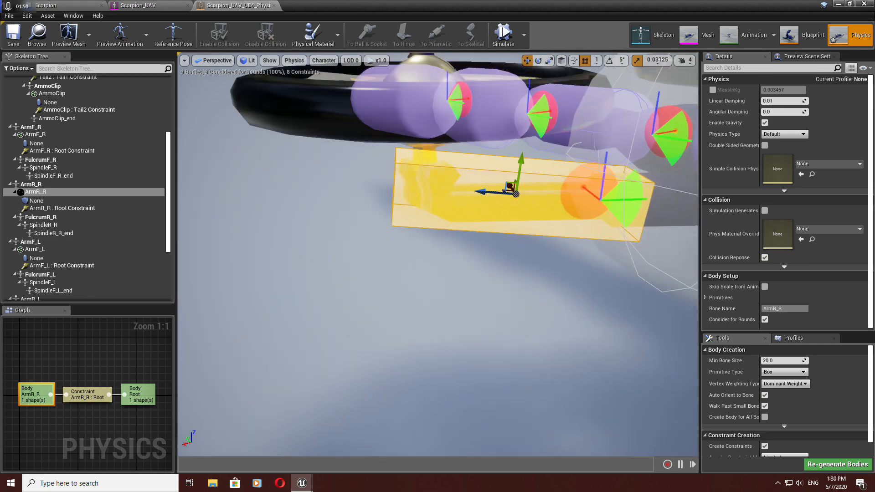
click(538, 60)
drag(473, 159, 462, 195)
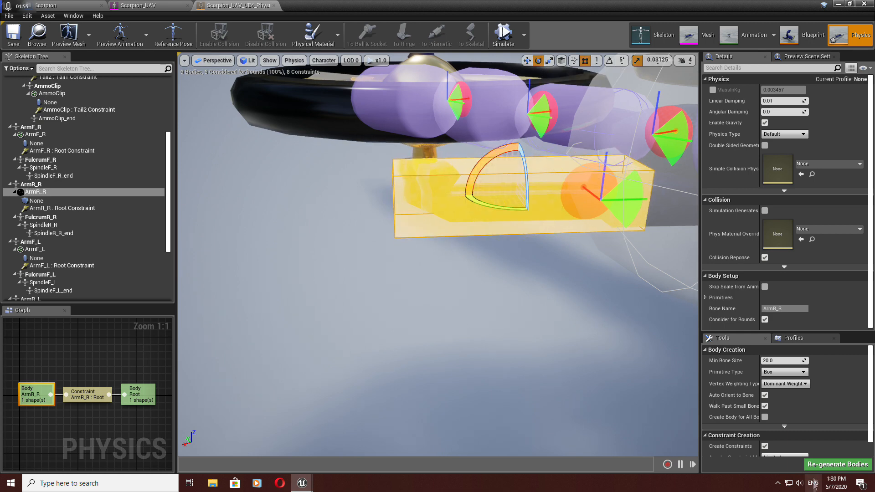
Step: Select the ArmF_R body, regenerate it as a Box primitive and rotate it slightly
click(805, 372)
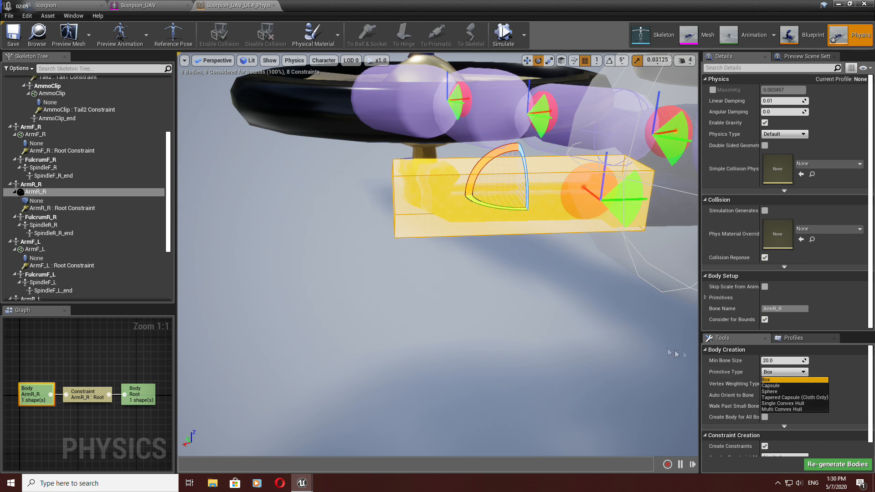
click(849, 360)
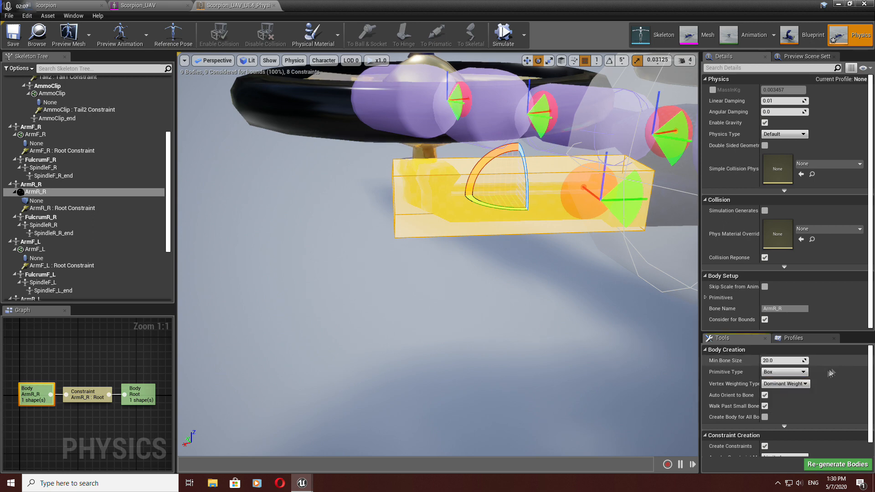
scroll(756, 412, down, 1)
scroll(755, 412, up, 1)
right_drag(587, 321, 546, 335)
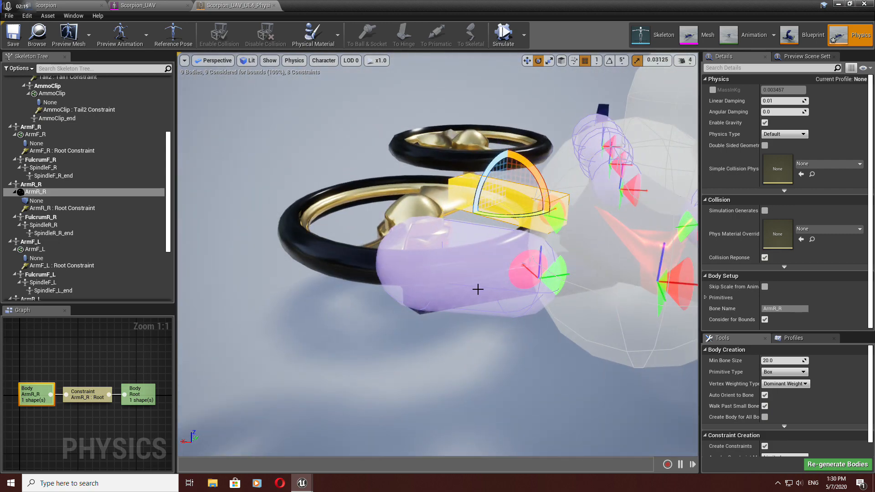
click(477, 289)
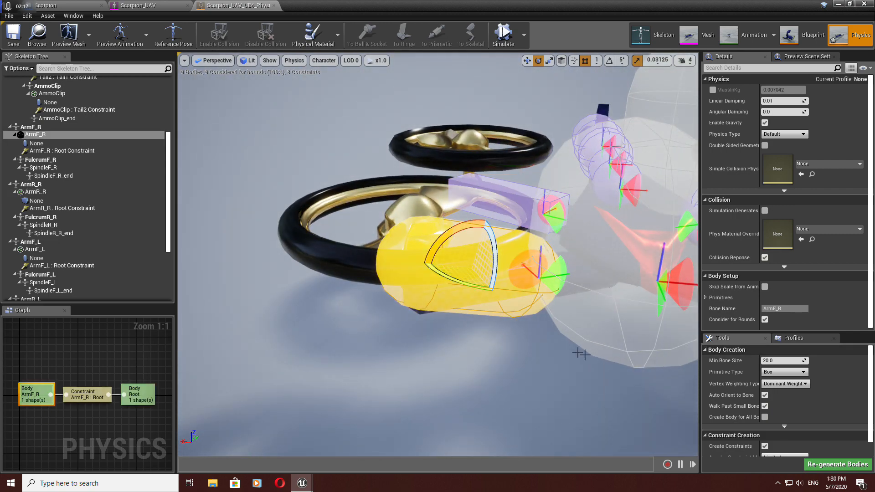
click(817, 464)
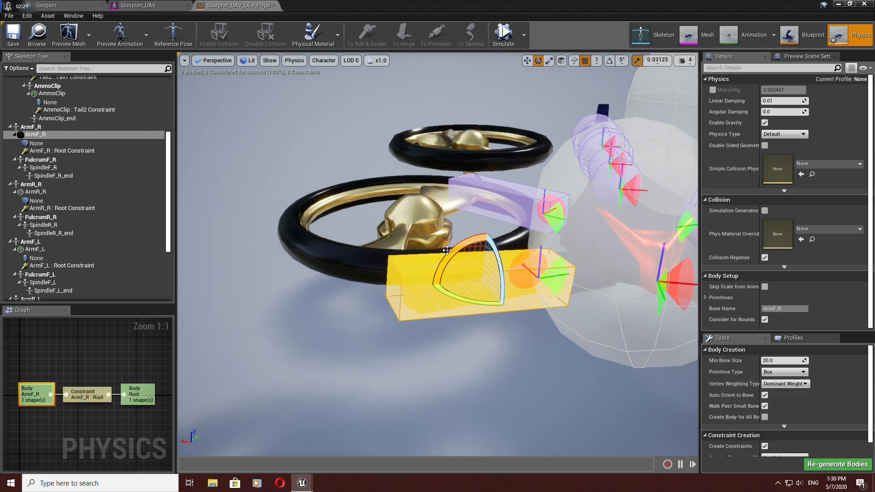
drag(447, 250, 451, 262)
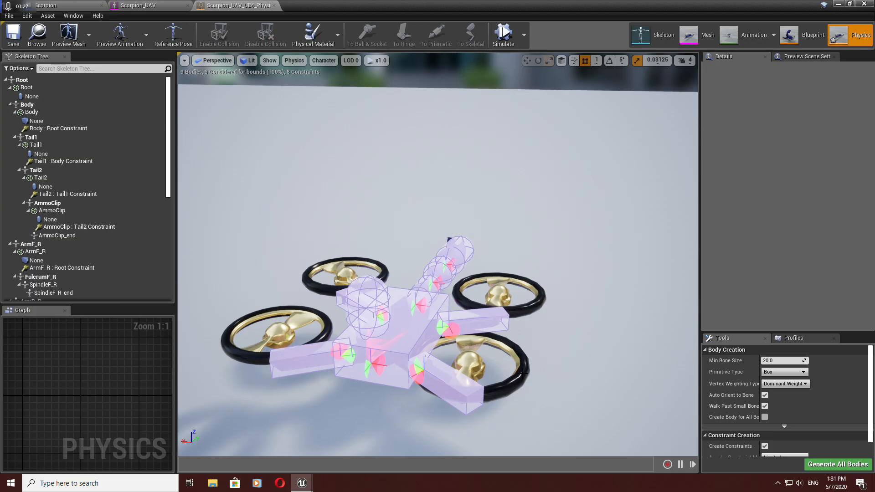
Step: Run the physics simulation twice to test how the box bodies behave
click(507, 39)
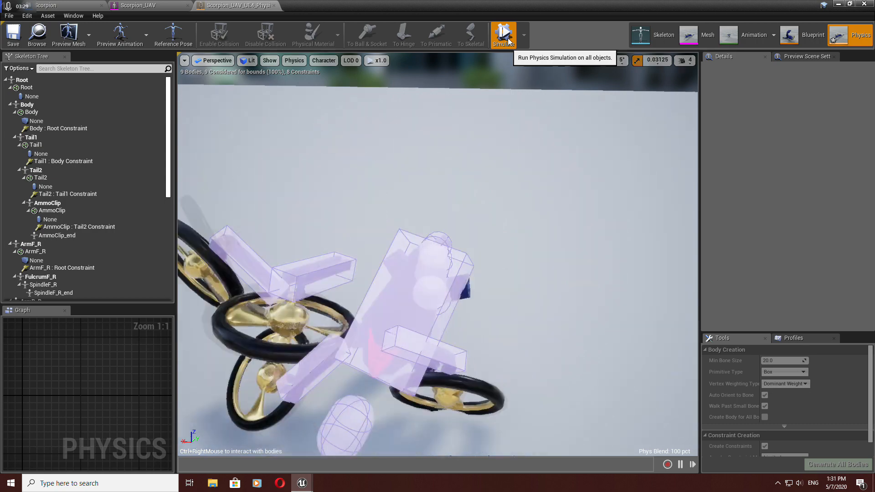
click(504, 34)
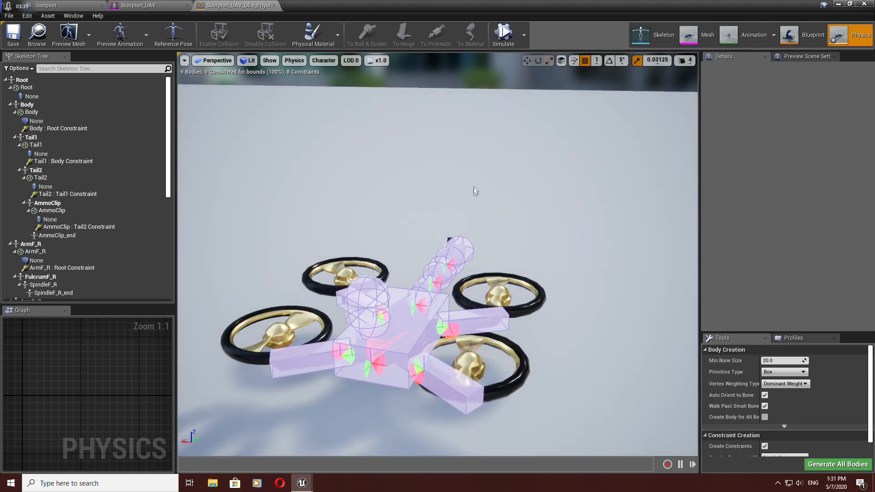
click(506, 40)
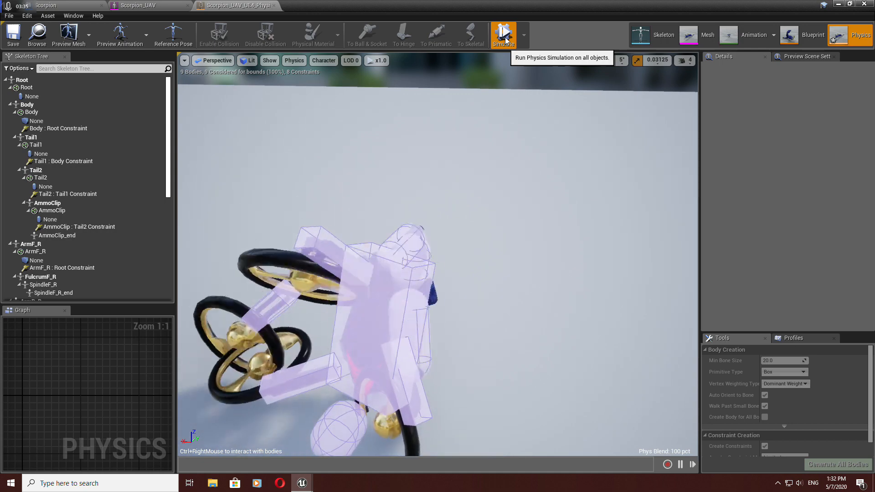
click(506, 36)
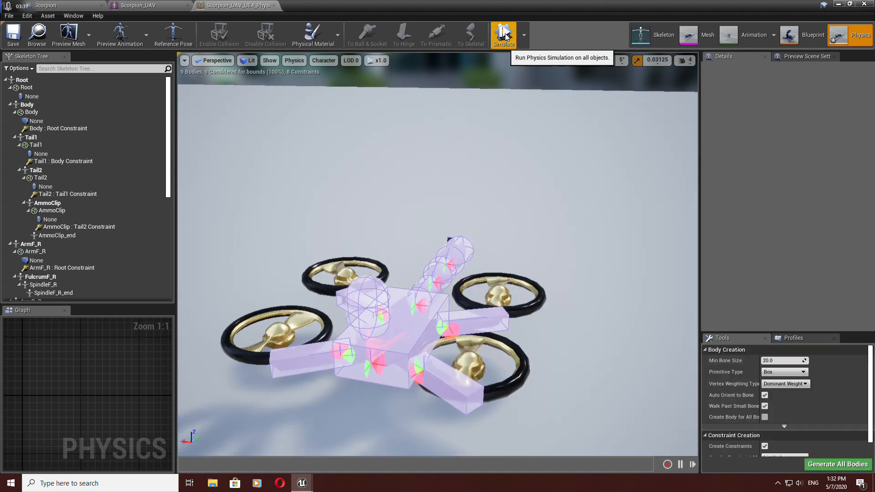
Step: Inspect the tail bodies by selecting Tail1 and Tail2 in the viewport
right_drag(440, 253, 364, 253)
drag(410, 254, 406, 216)
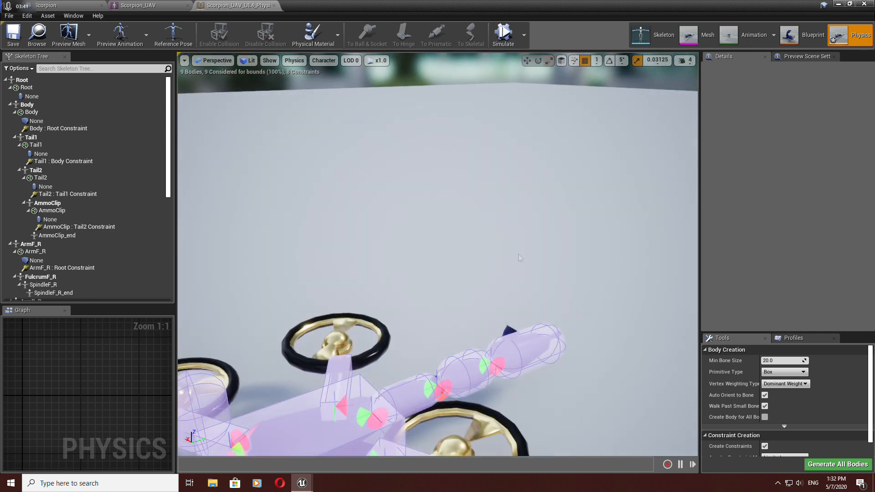
click(402, 393)
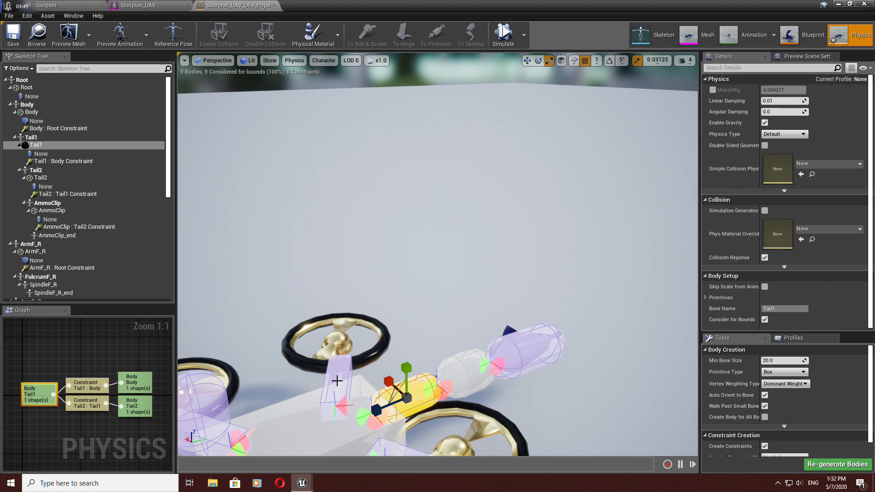
click(497, 365)
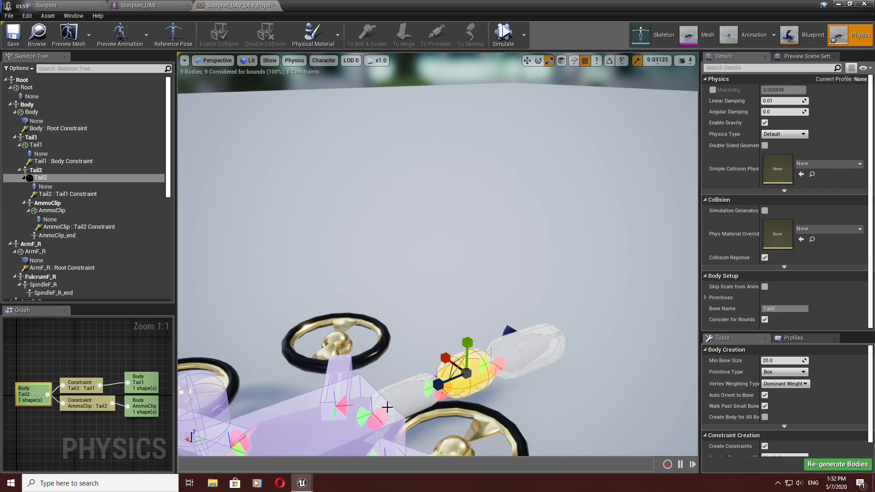
click(407, 400)
drag(407, 399, 392, 438)
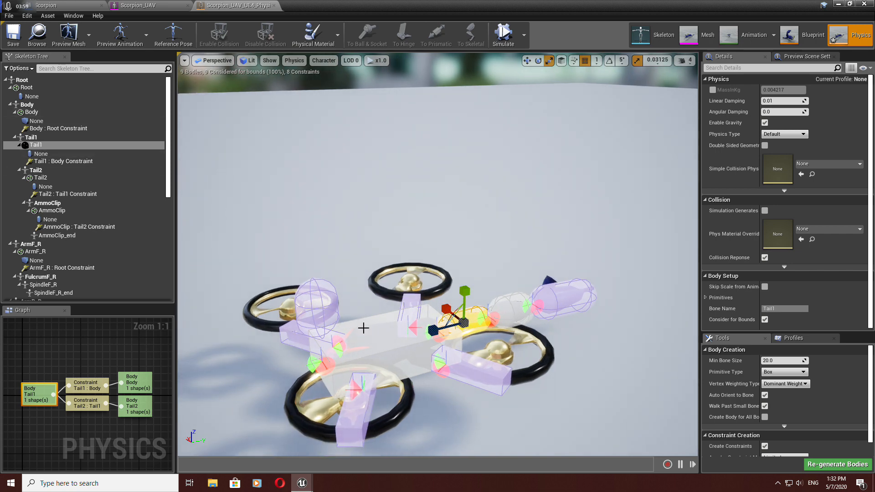
right_drag(319, 292, 348, 309)
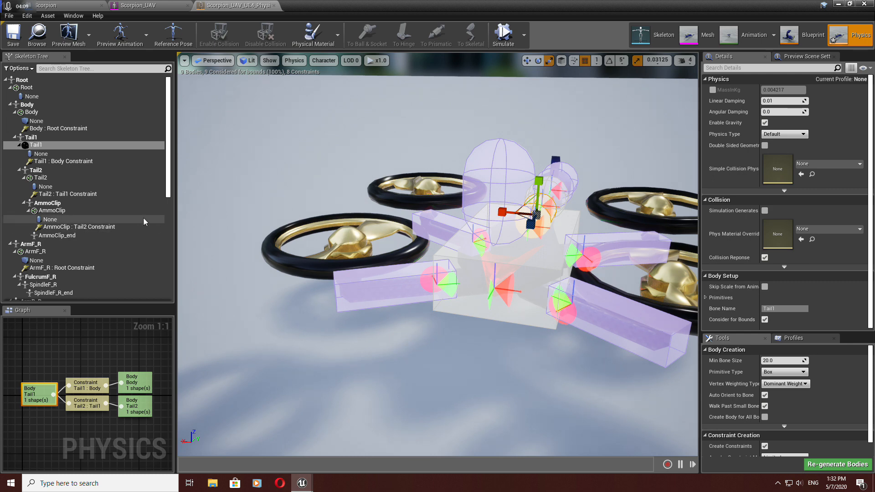
Step: Add a sphere collision body to the FulcrumR_L bone
scroll(141, 210, down, 5)
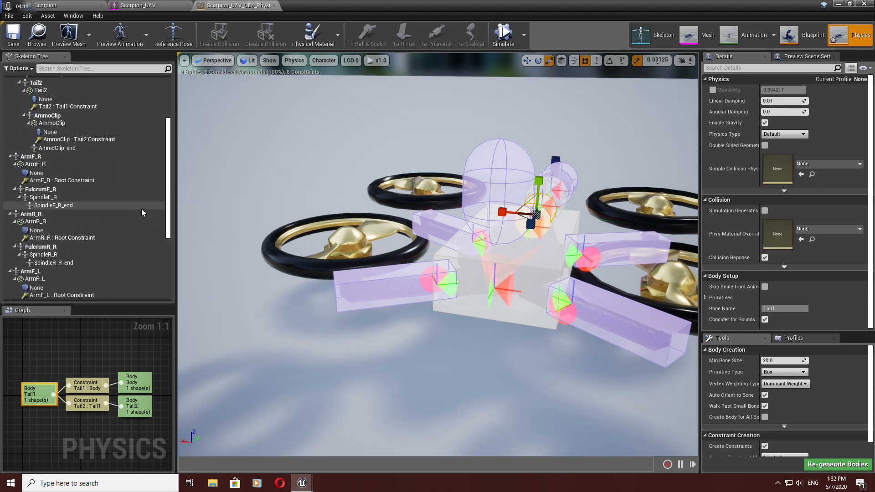
scroll(142, 211, down, 3)
scroll(141, 212, down, 5)
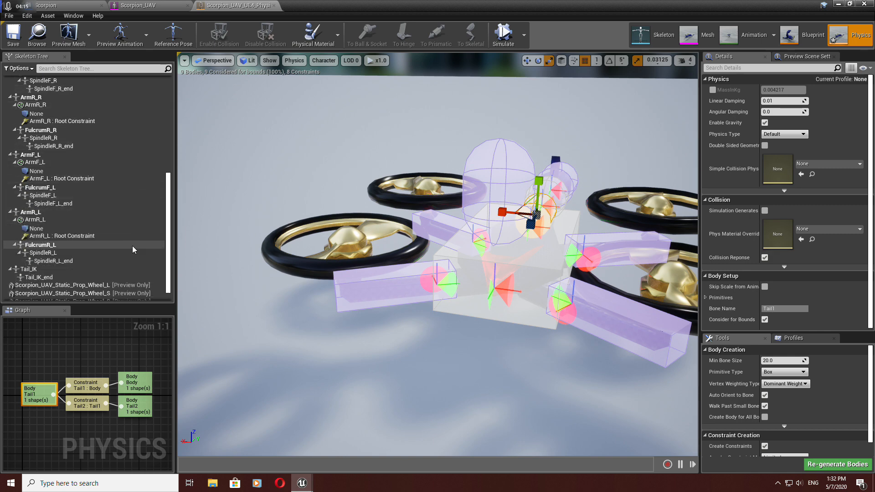
click(133, 246)
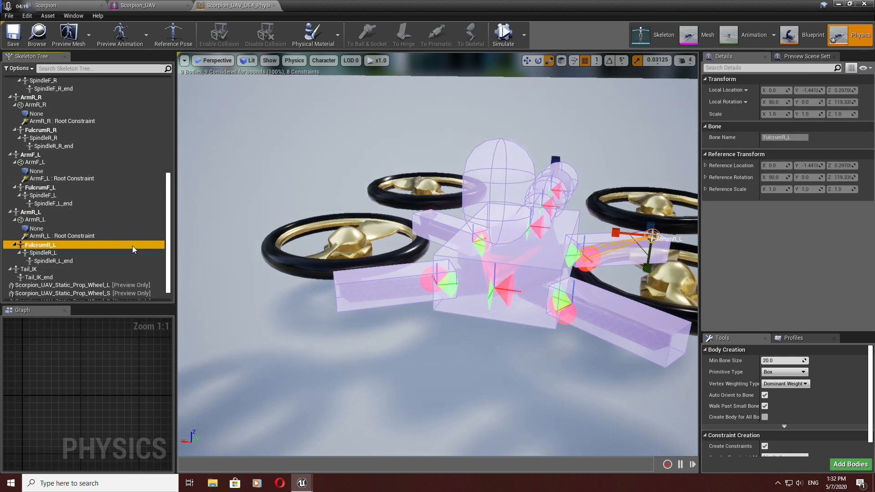
right_click(56, 247)
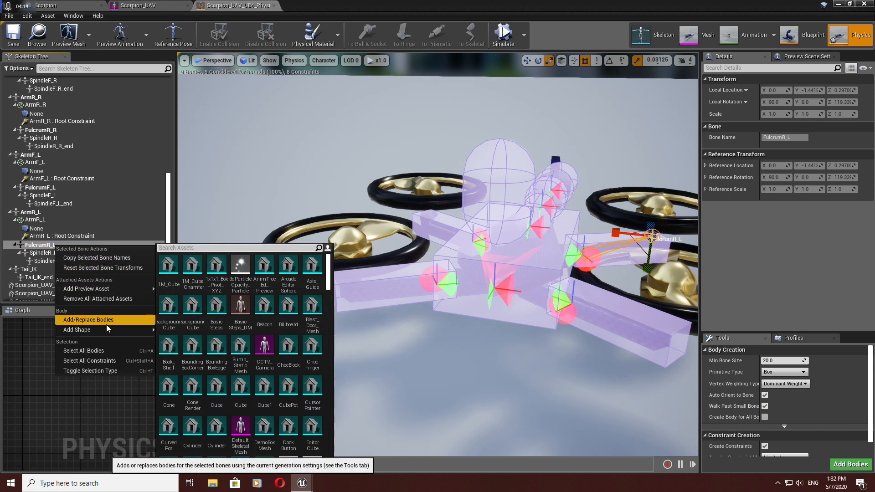
mouse_move(114, 330)
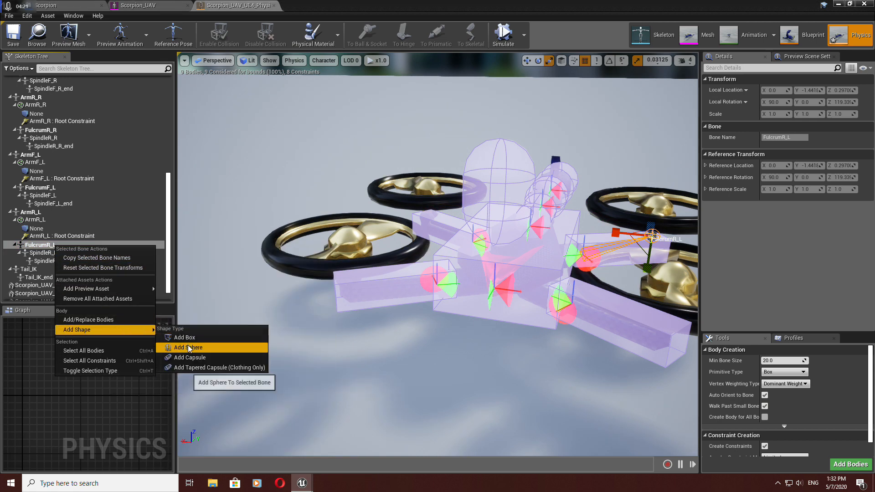
click(215, 347)
Step: Scale up the FulcrumR_L sphere and briefly run the physics simulation to test it
key(s)
right_drag(437, 255, 412, 271)
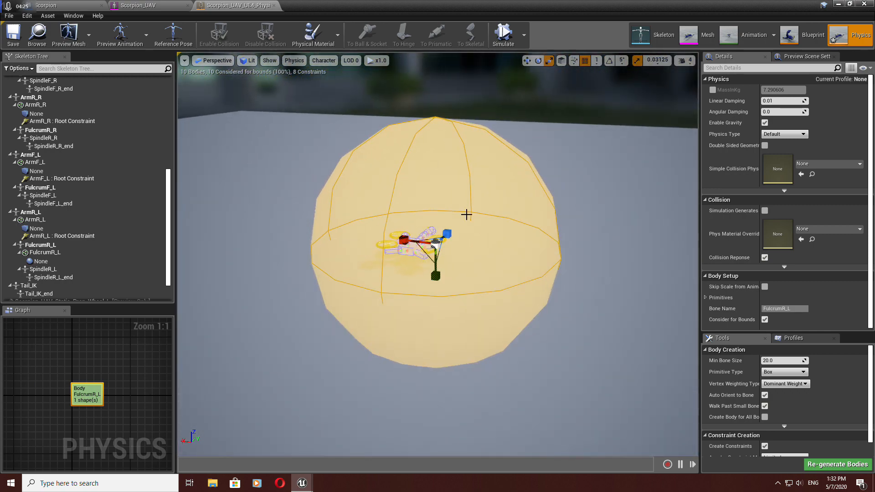
click(503, 35)
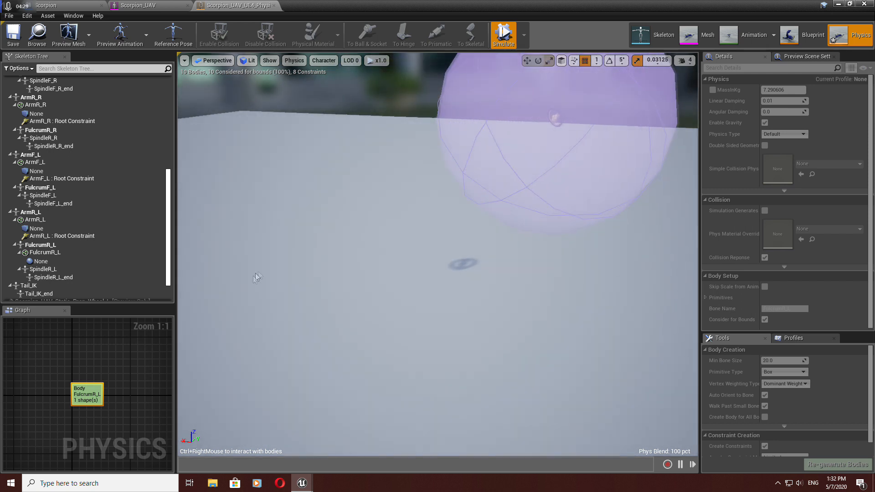
click(503, 35)
Step: Scale the FulcrumR_L sphere down to fit around the propeller hub
drag(469, 250, 462, 301)
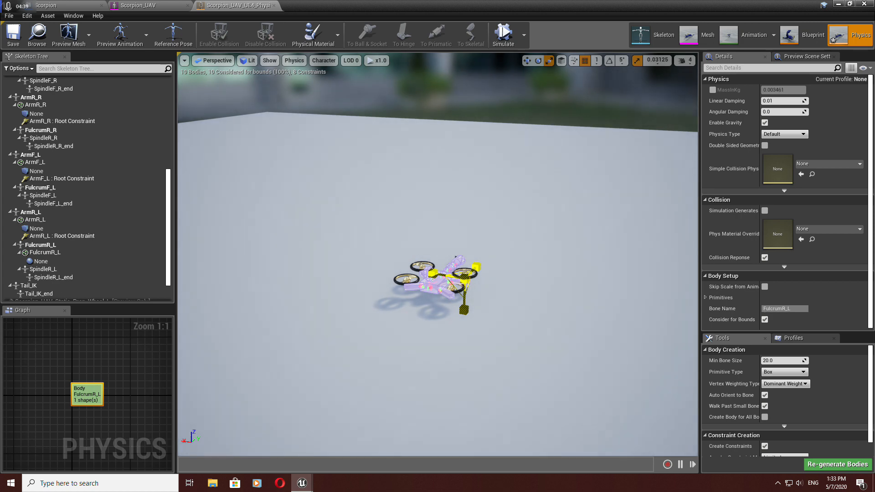
drag(527, 302, 544, 287)
right_drag(437, 256, 456, 264)
mouse_move(528, 306)
right_down()
mouse_move(521, 326)
mouse_move(528, 306)
right_up()
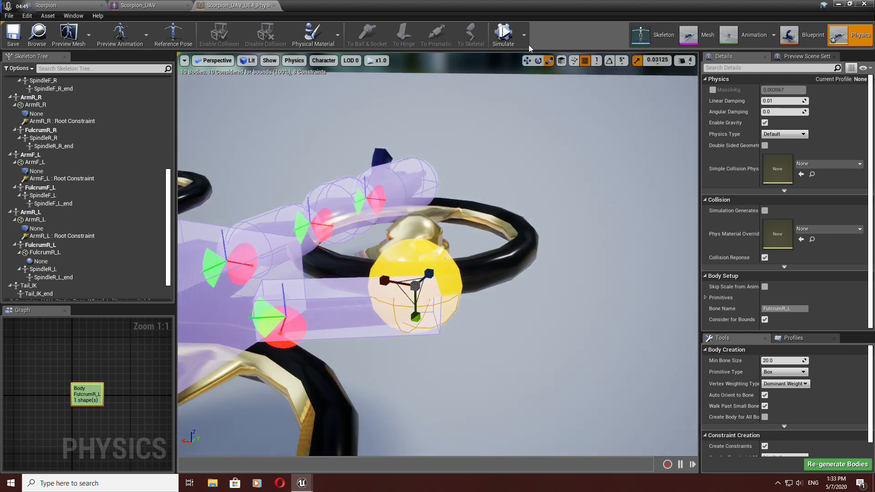
Step: Move the FulcrumR_L sphere up onto the propeller hub and return to scale mode
click(527, 62)
drag(416, 321, 422, 281)
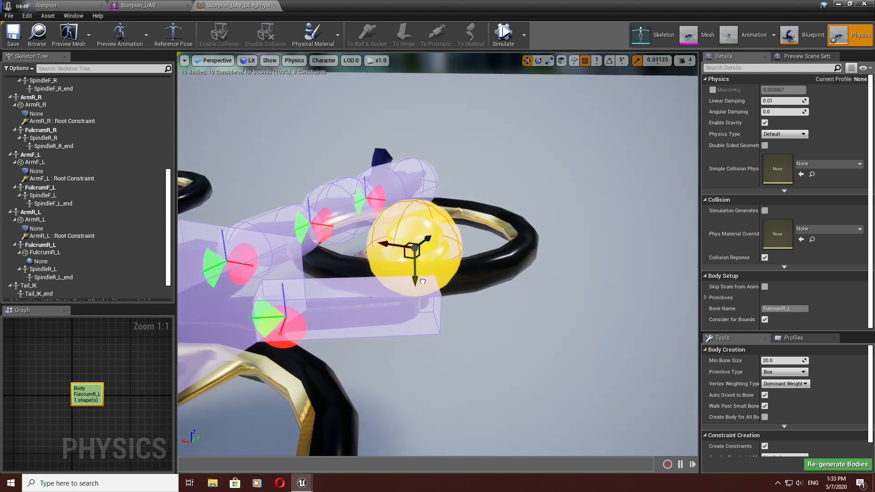
click(549, 61)
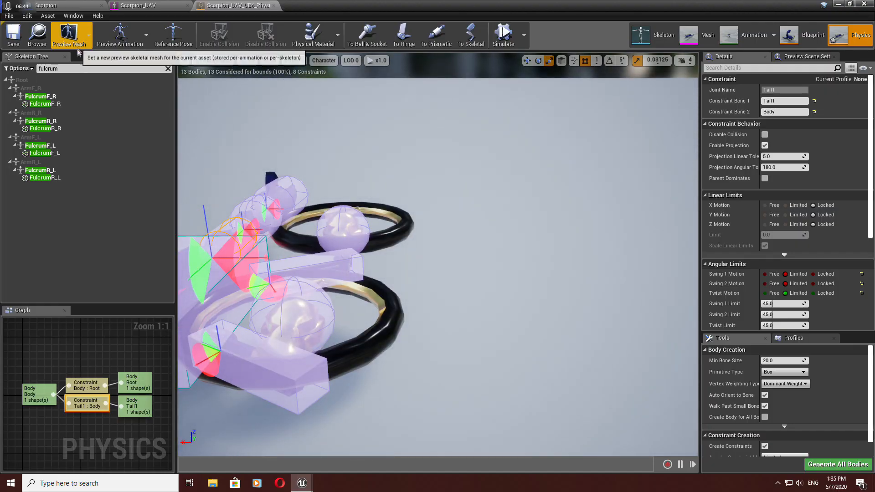
Step: Clear the skeleton tree search filter and select the FulcrumF_R sphere body
click(83, 68)
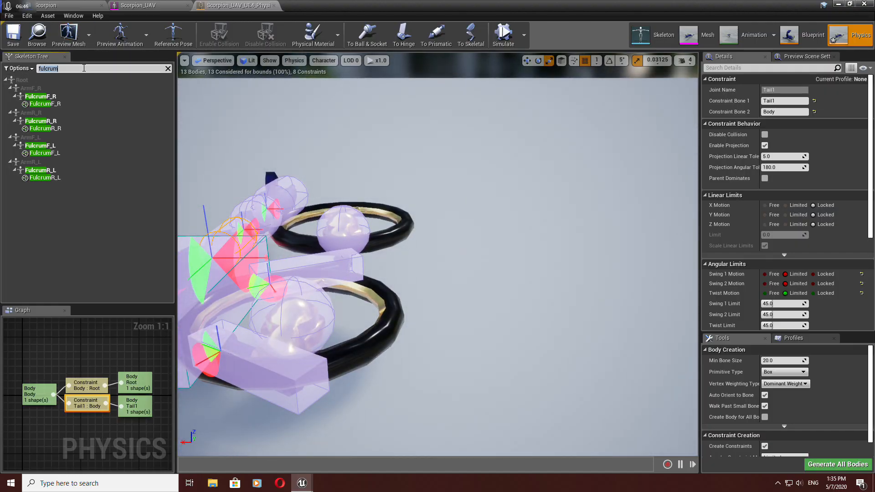
key(BackSpace)
right_drag(323, 151, 319, 184)
click(328, 152)
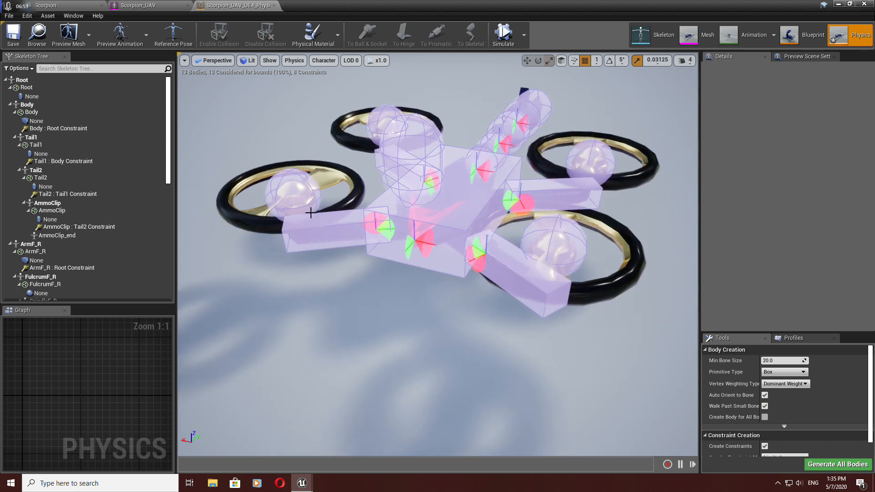
click(286, 176)
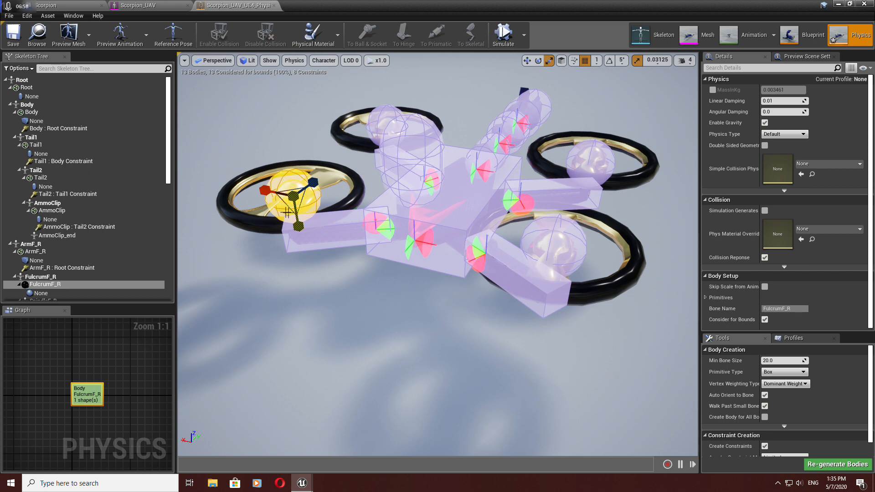
Step: Inspect the Body and ArmF_L root constraints in the skeleton tree and graph
click(66, 130)
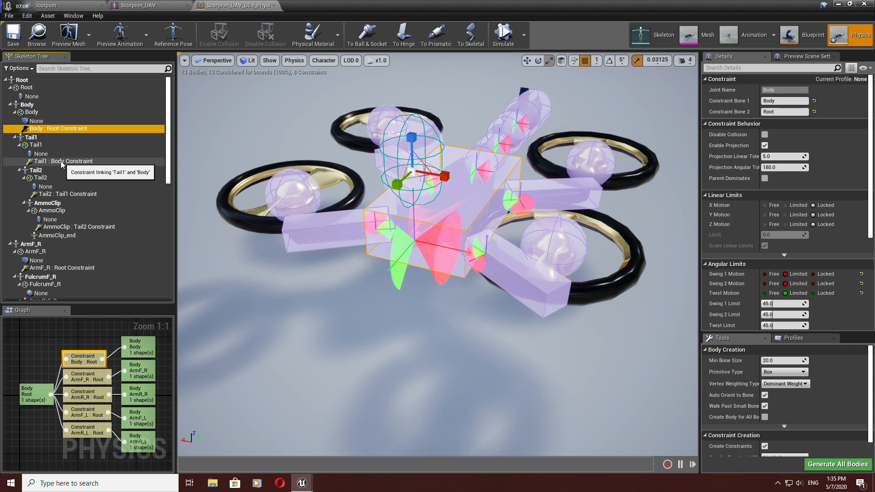
scroll(63, 162, down, 3)
scroll(66, 130, up, 3)
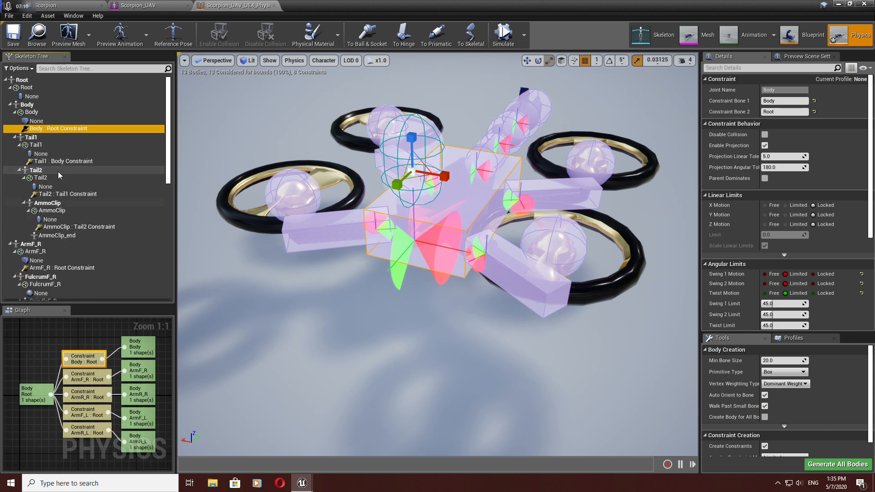
scroll(62, 155, down, 6)
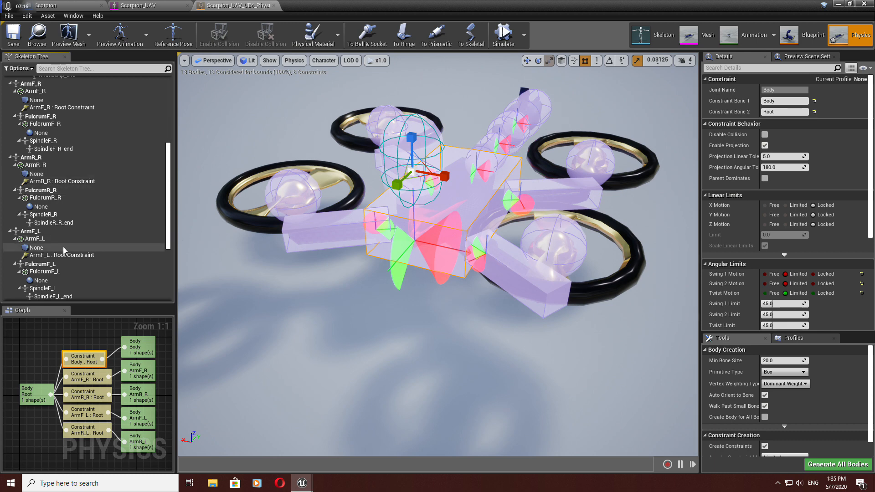
scroll(66, 256, down, 1)
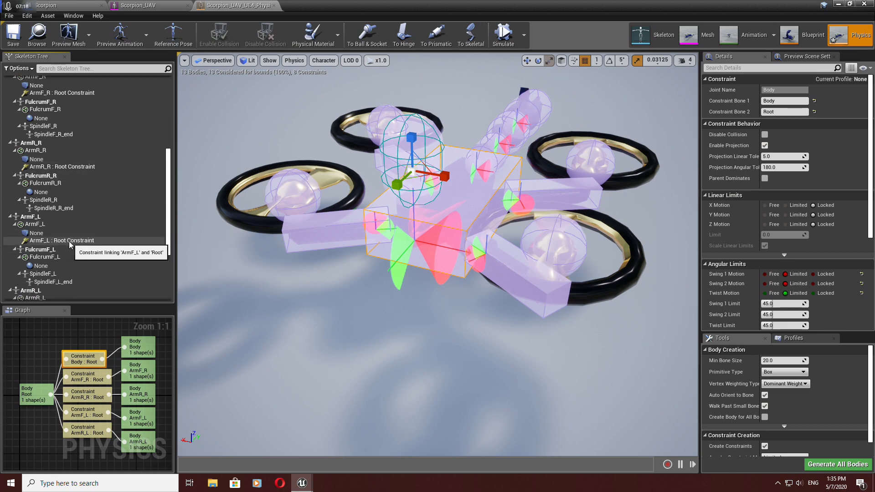
click(71, 245)
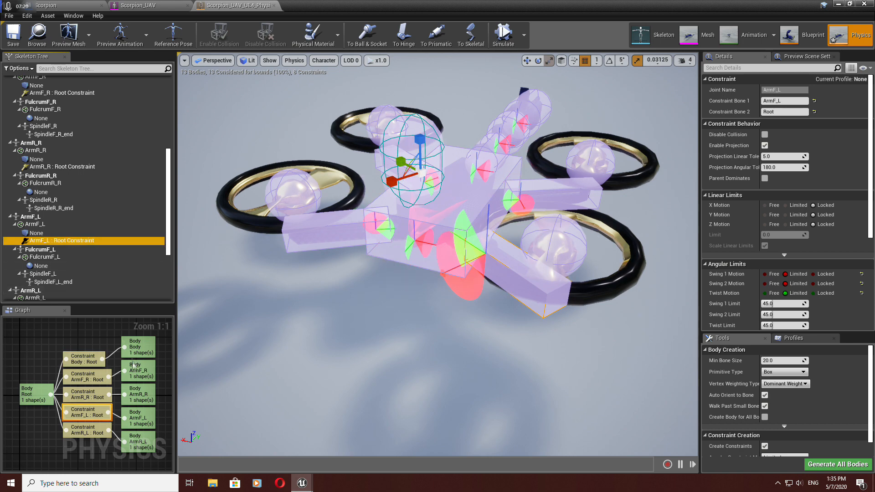
click(84, 362)
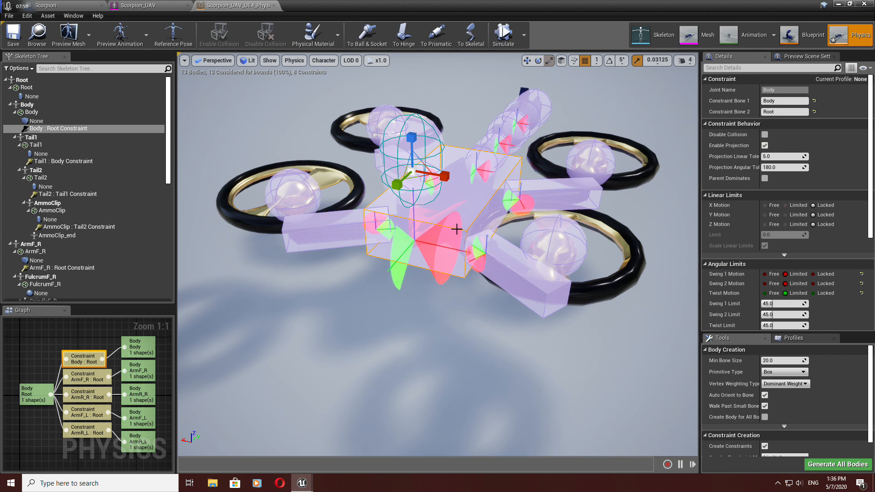
Step: Set all linear and angular motions of the Body–Root constraint to Free
right_drag(474, 304, 442, 319)
key(d)
key(a)
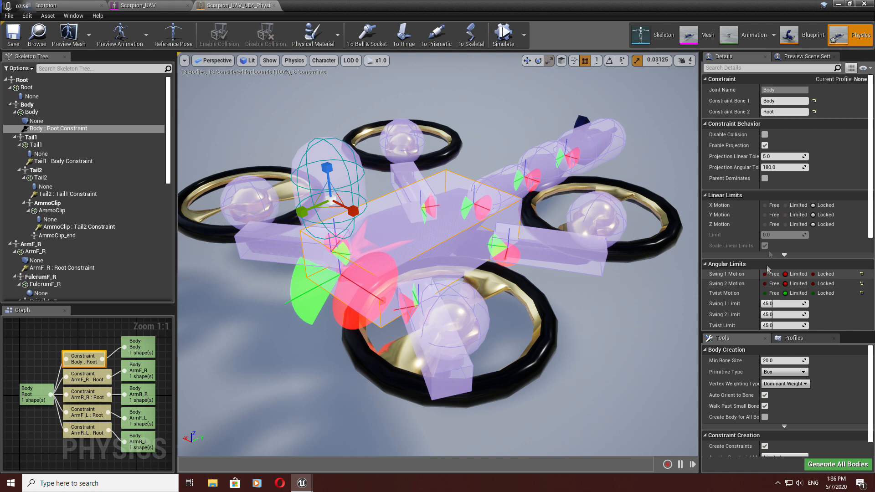
click(764, 205)
click(764, 214)
click(764, 224)
click(764, 274)
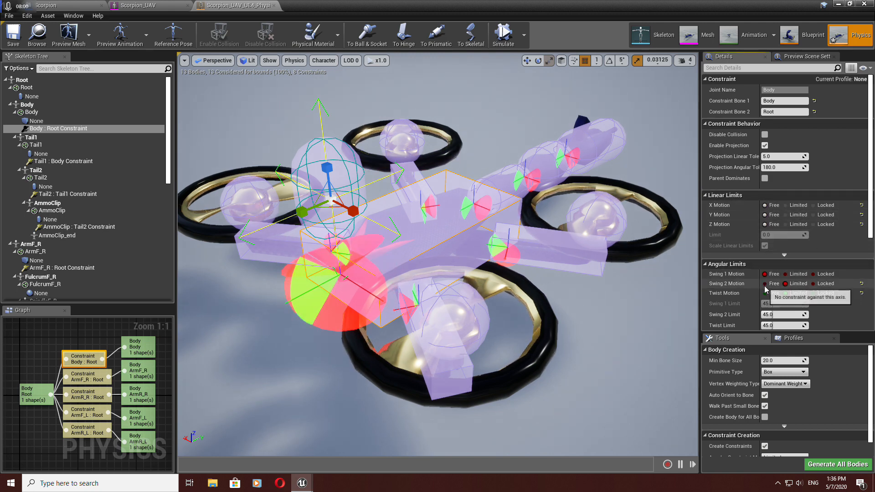
click(764, 284)
click(764, 293)
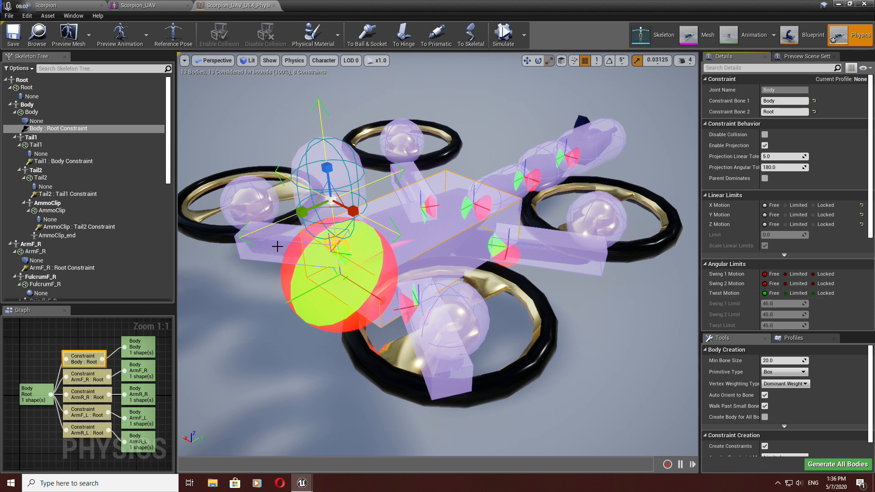
click(252, 205)
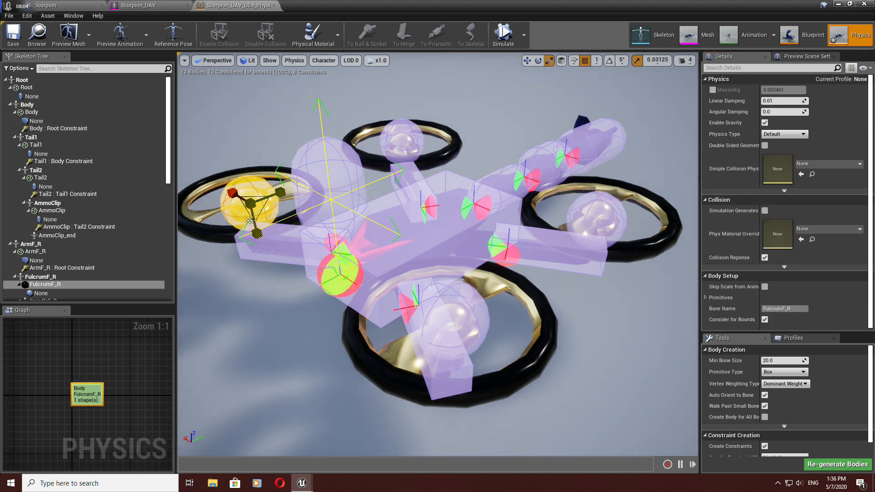
click(67, 68)
text(cons)
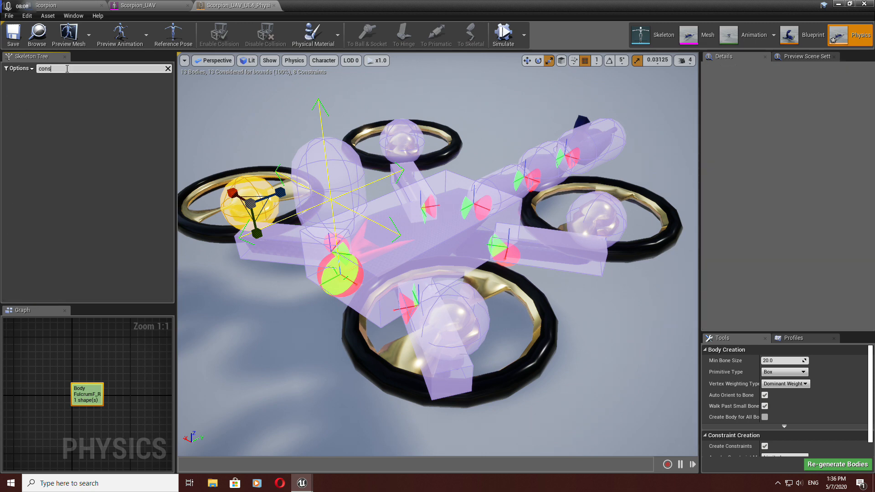
key(BackSpace)
key(BackSpace)
key(BackSpace)
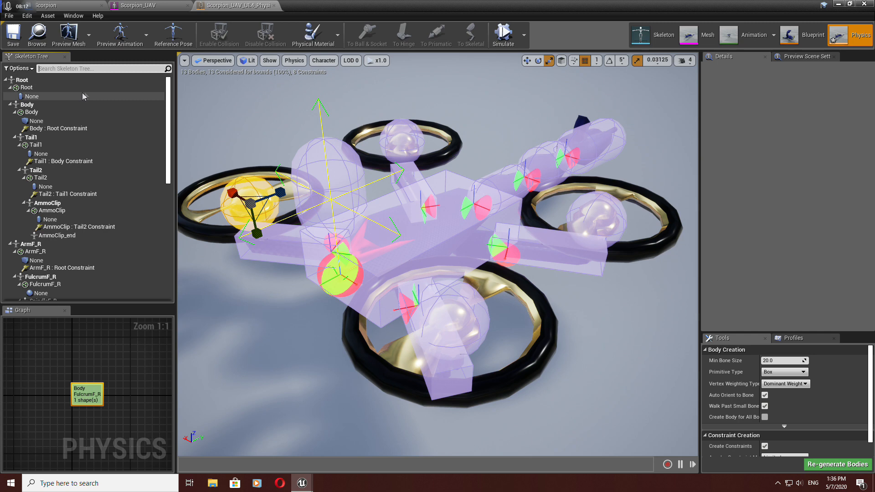
Step: Select the ArmF_R–Root constraint and set all its linear and angular motions to Free
click(82, 130)
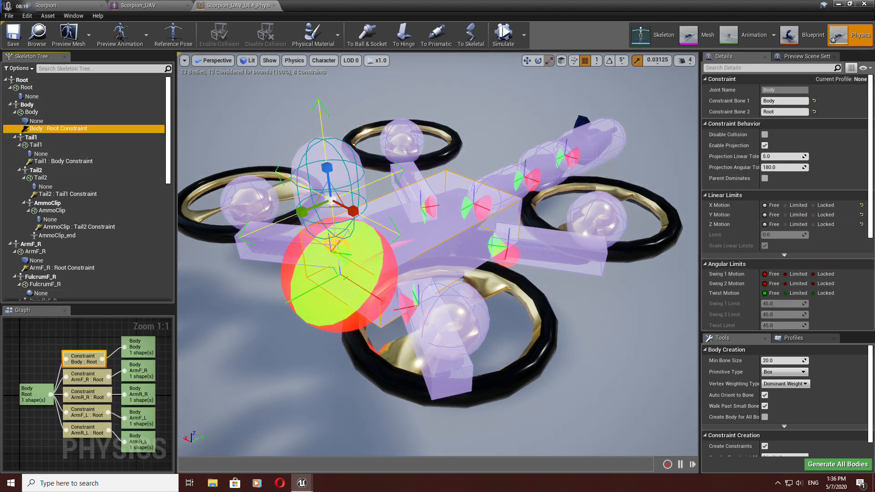
click(87, 376)
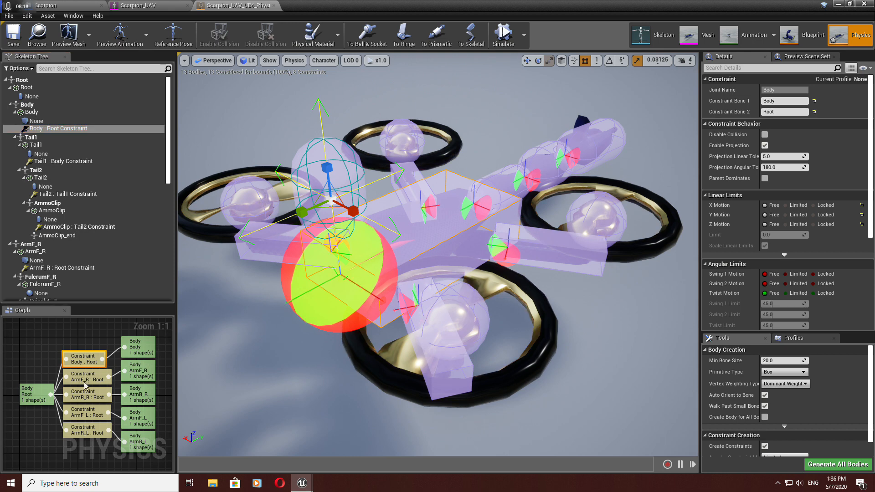
click(764, 205)
click(765, 215)
click(764, 224)
click(765, 274)
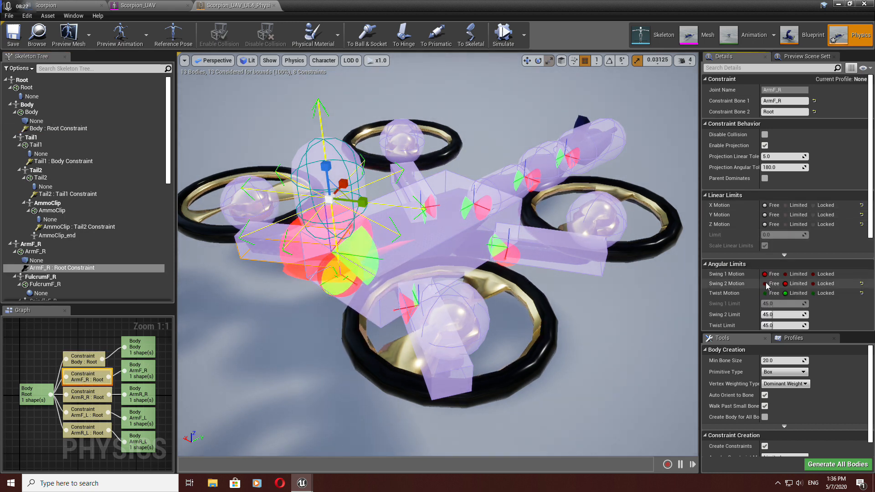
click(765, 283)
click(765, 293)
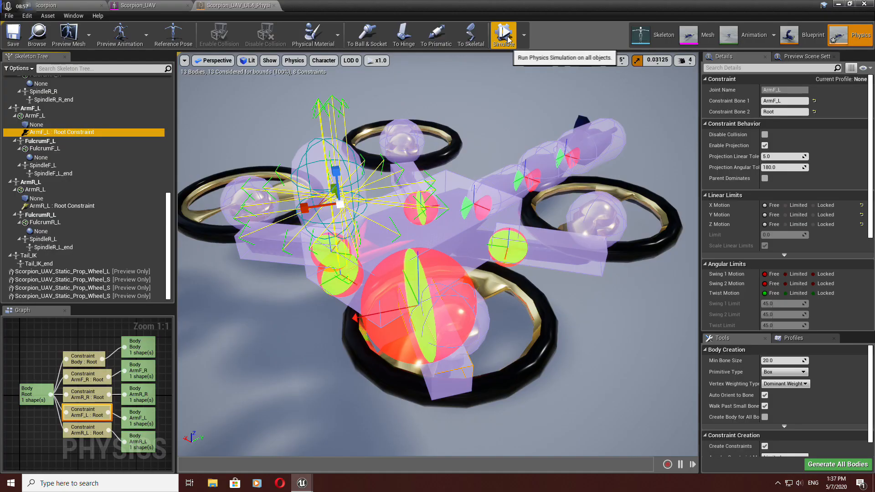
Step: Run the physics simulation and drag the drone bodies around to test the freed constraints
click(503, 33)
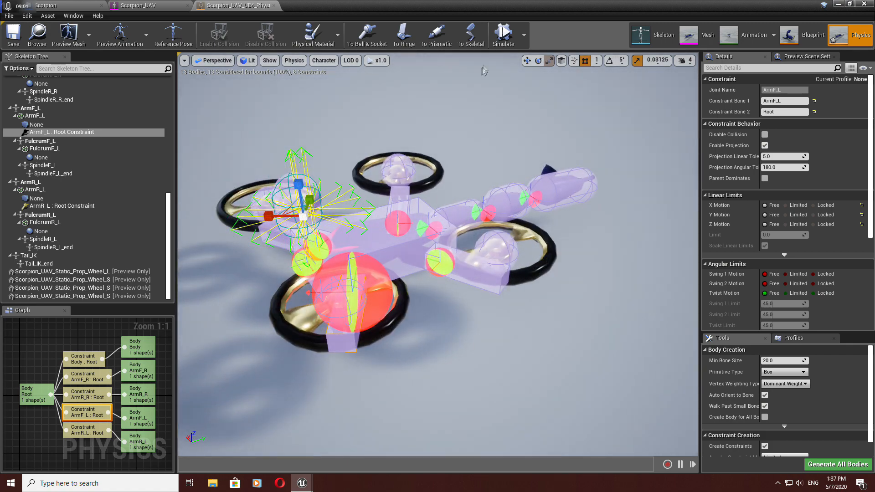
click(503, 34)
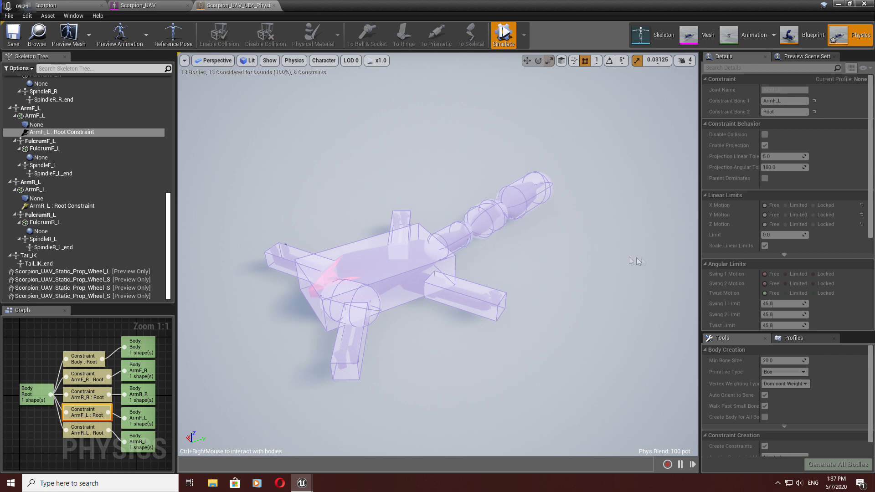
ctrl+right_drag(469, 302, 499, 263)
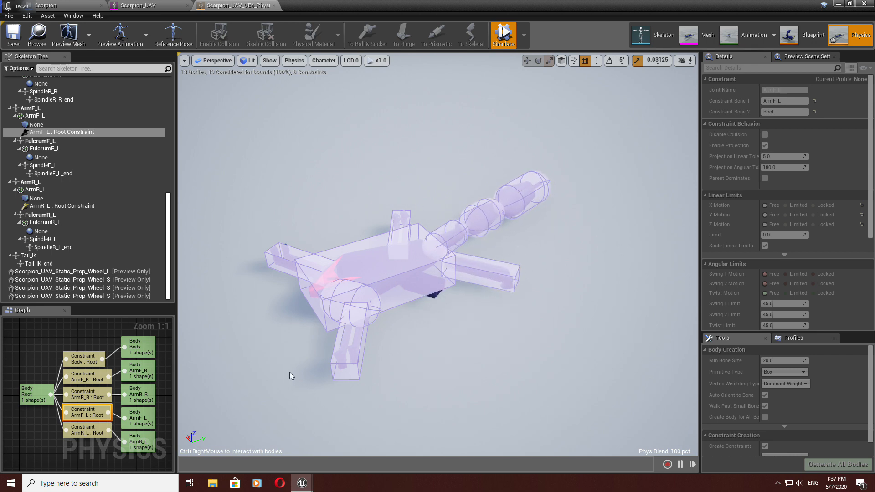
ctrl+right_drag(344, 354, 240, 366)
ctrl+right_drag(360, 346, 370, 313)
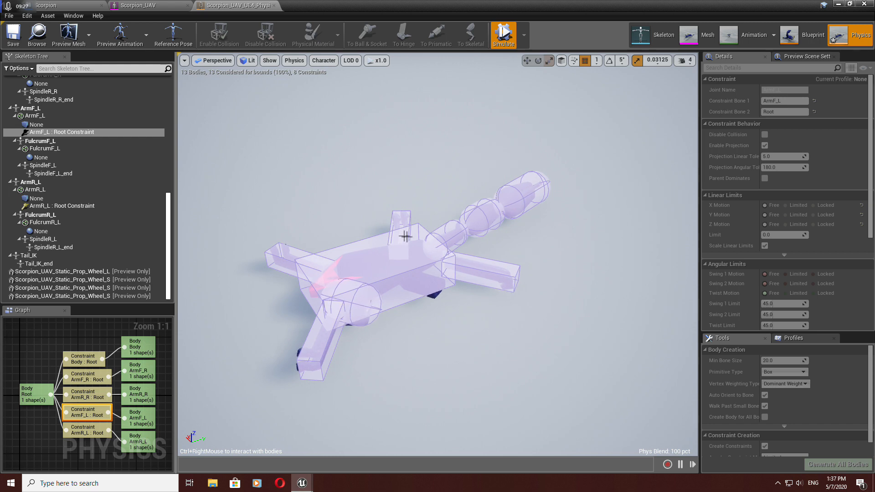
ctrl+right_drag(397, 212, 360, 236)
ctrl+right_drag(294, 250, 335, 227)
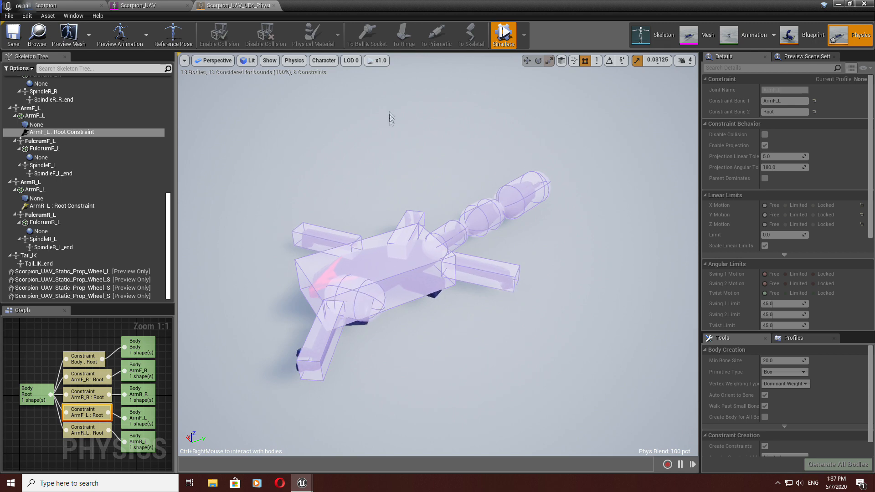
Step: Keep dragging the simulated drone bodies around the viewport, then stop the simulation
key(w)
mouse_move(456, 310)
right_down()
mouse_move(469, 269)
mouse_move(490, 269)
mouse_move(501, 296)
mouse_move(451, 307)
right_up()
ctrl+right_drag(329, 276, 706, 233)
key(s)
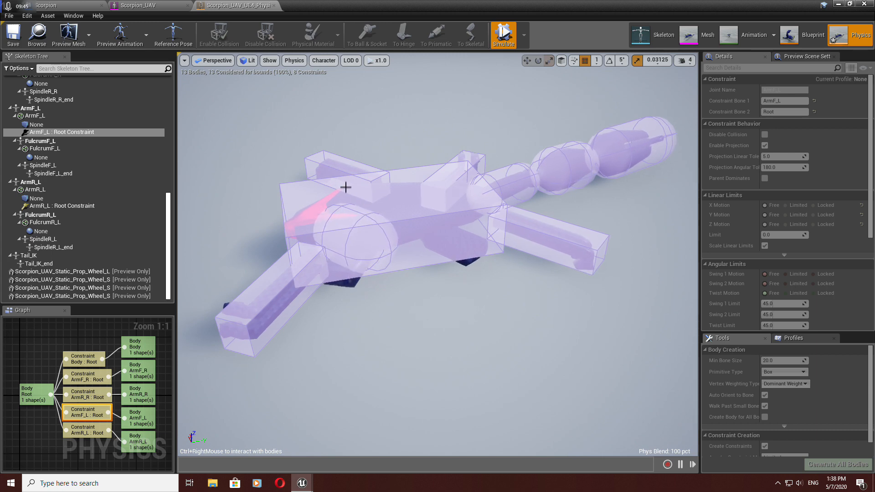
right_drag(445, 273, 398, 272)
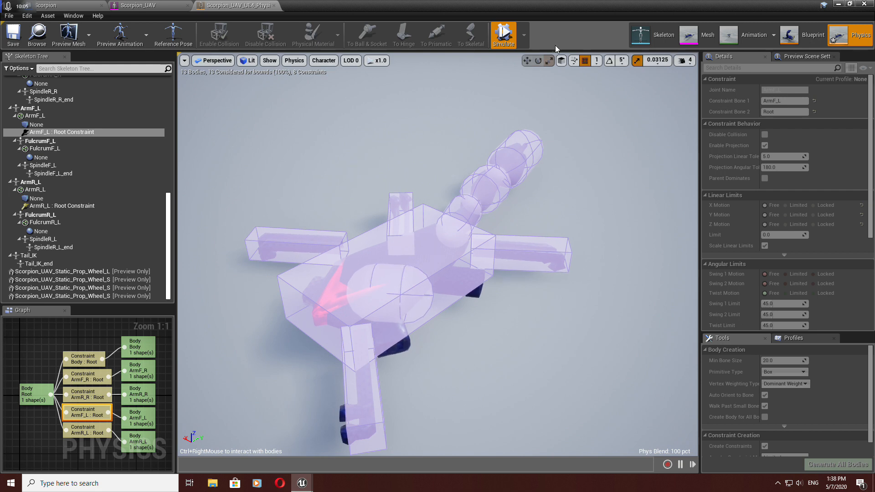
click(509, 40)
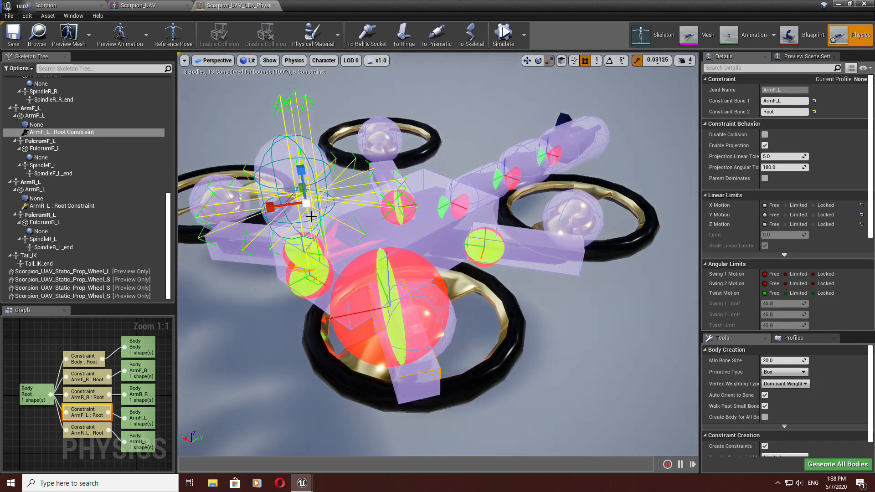
Step: Enable No Gravity Simulation and run the simulation briefly to test the drone bodies
click(275, 145)
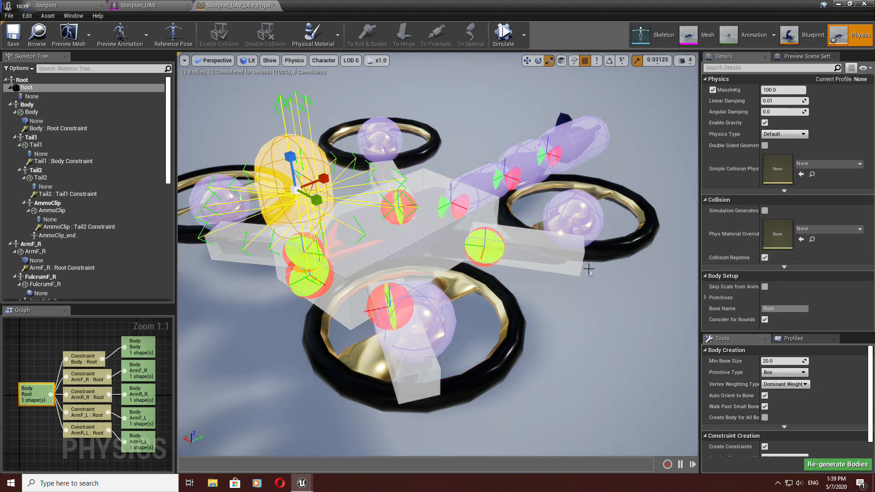
mouse_move(586, 292)
mouse_down()
mouse_move(587, 360)
mouse_move(588, 287)
mouse_up()
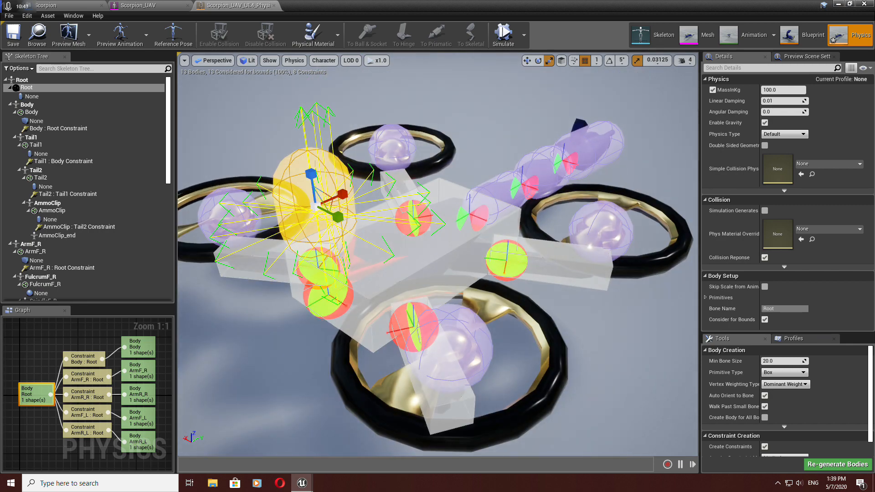
click(524, 35)
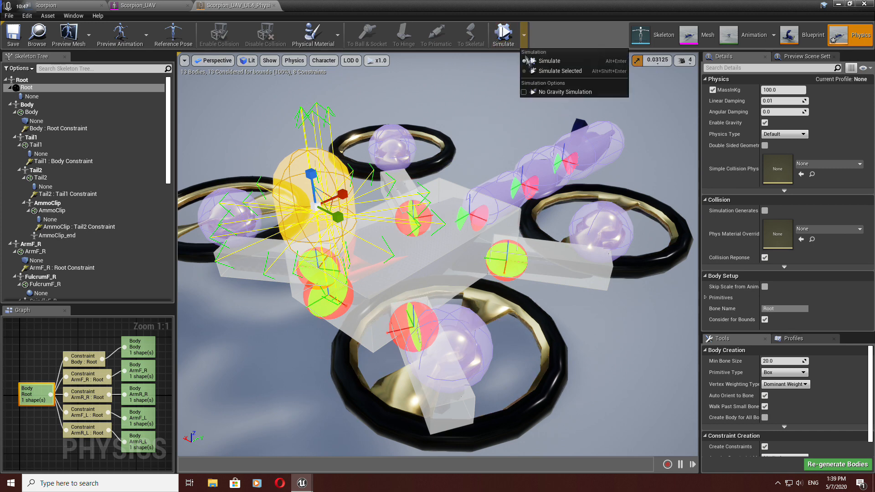
click(524, 92)
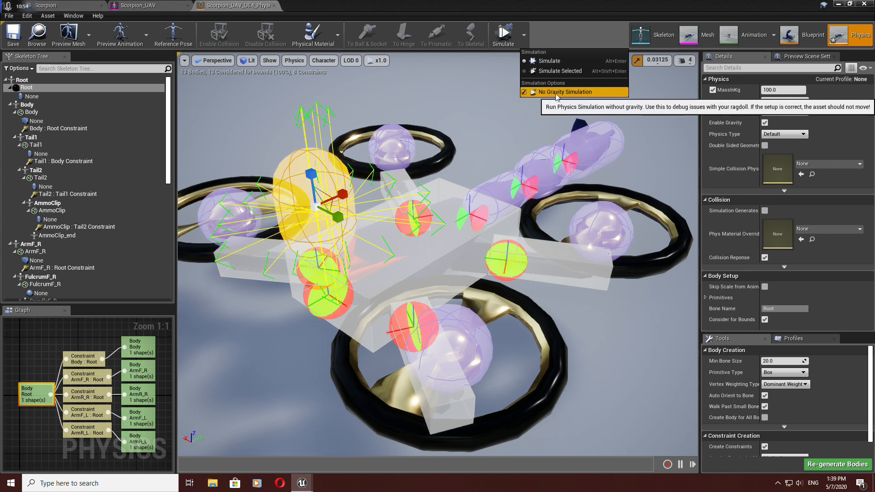
click(503, 33)
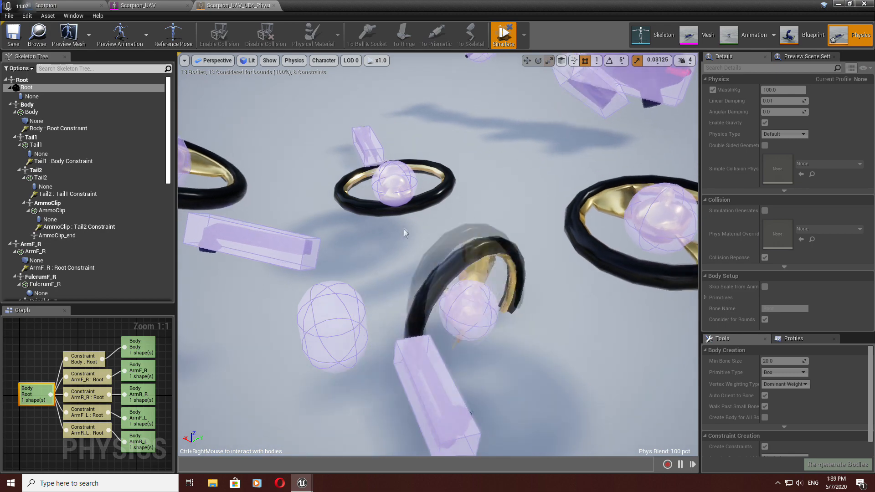
click(502, 37)
Step: Select the Tail1–Body constraint and set all its linear and angular motions to Free
mouse_move(476, 151)
mouse_down()
mouse_move(475, 196)
mouse_move(474, 153)
mouse_up()
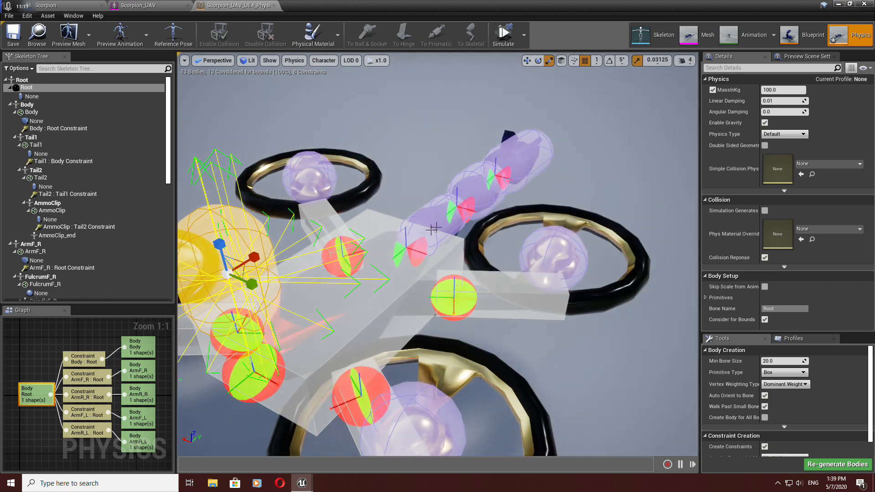
click(446, 215)
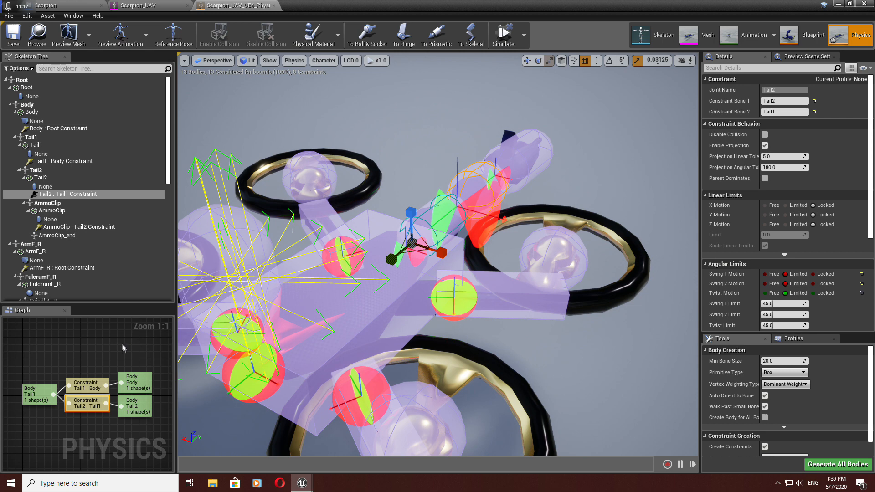
click(93, 381)
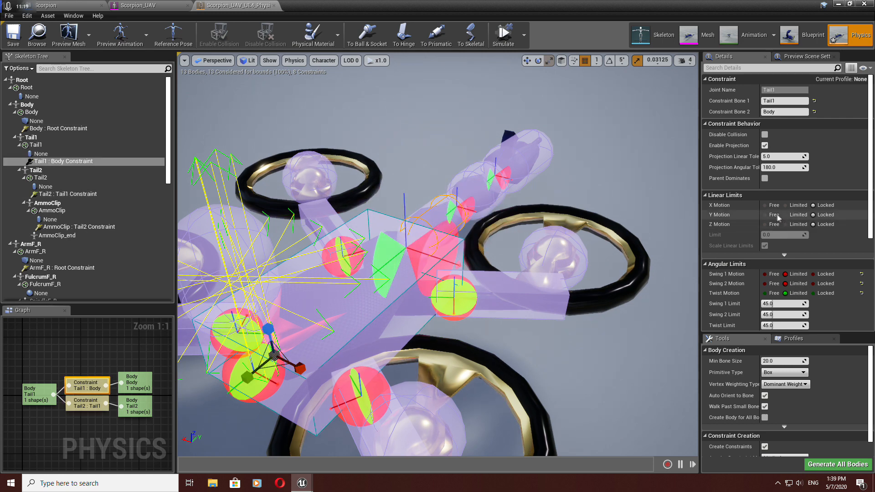
click(765, 205)
click(765, 215)
click(765, 225)
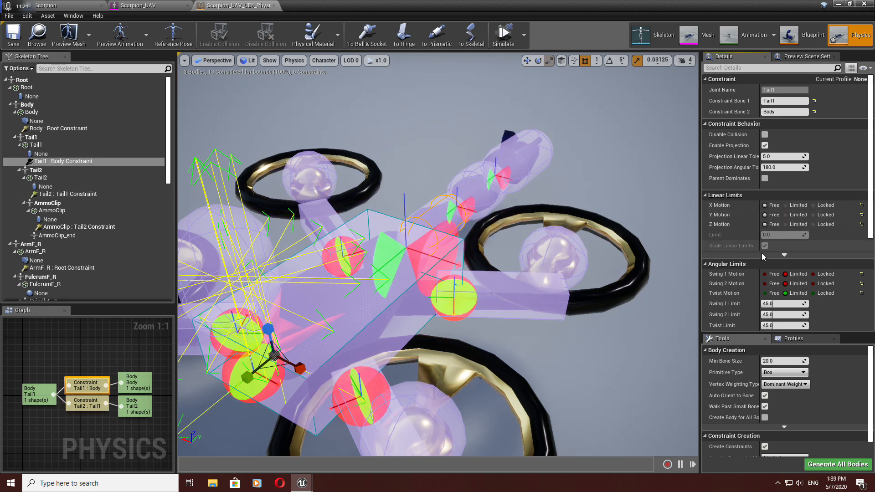
click(764, 274)
click(764, 284)
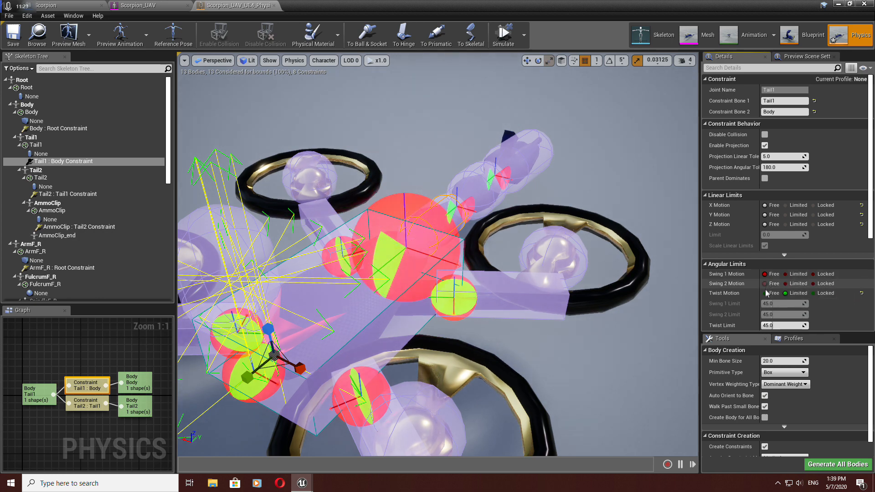
click(764, 293)
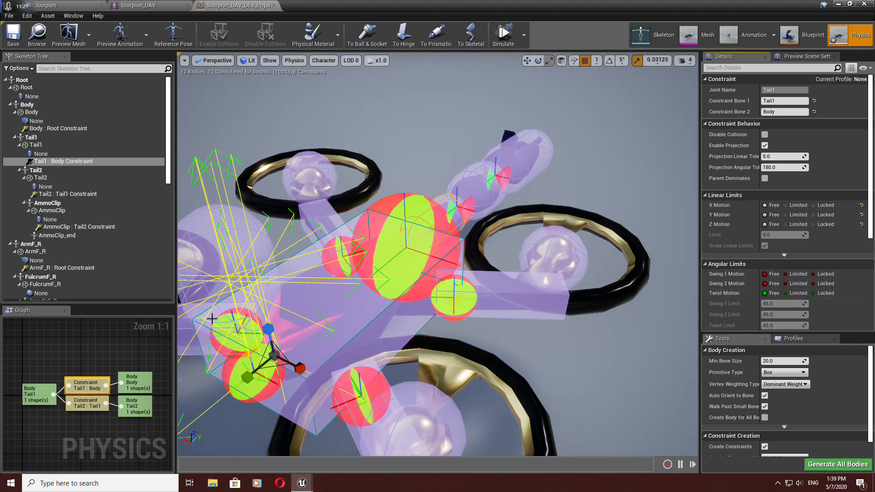
Step: Select the Tail2–Tail1 constraint and set all its linear and angular motions to Free
click(468, 195)
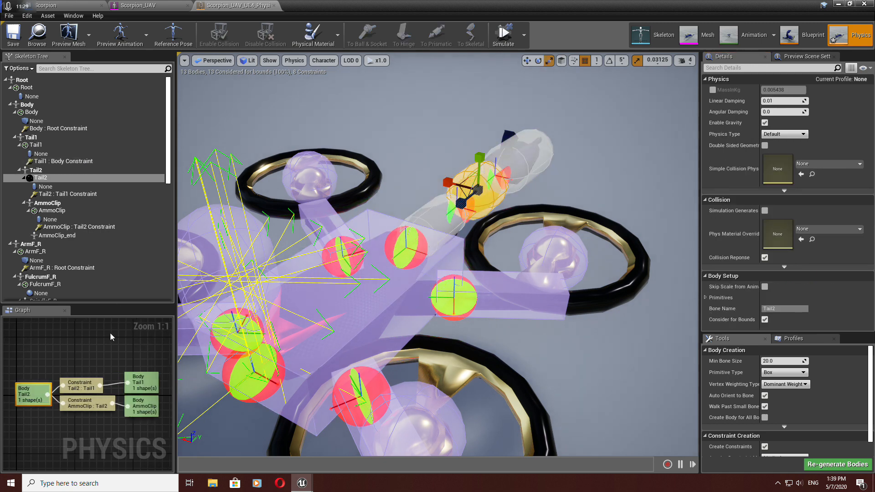
click(82, 386)
click(764, 205)
click(765, 214)
click(764, 224)
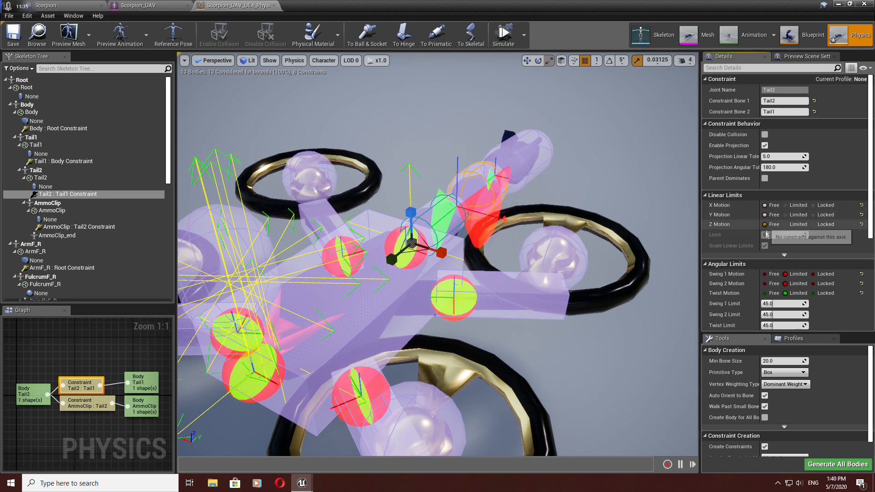
click(764, 274)
click(765, 283)
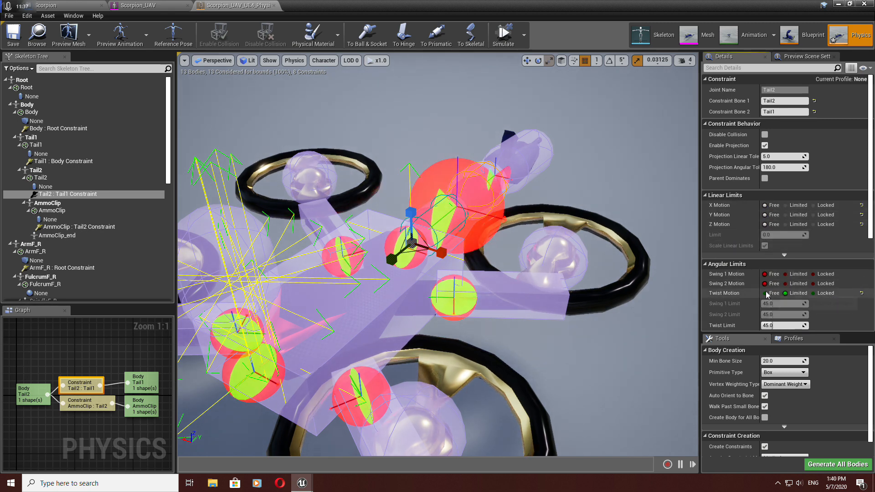
click(765, 293)
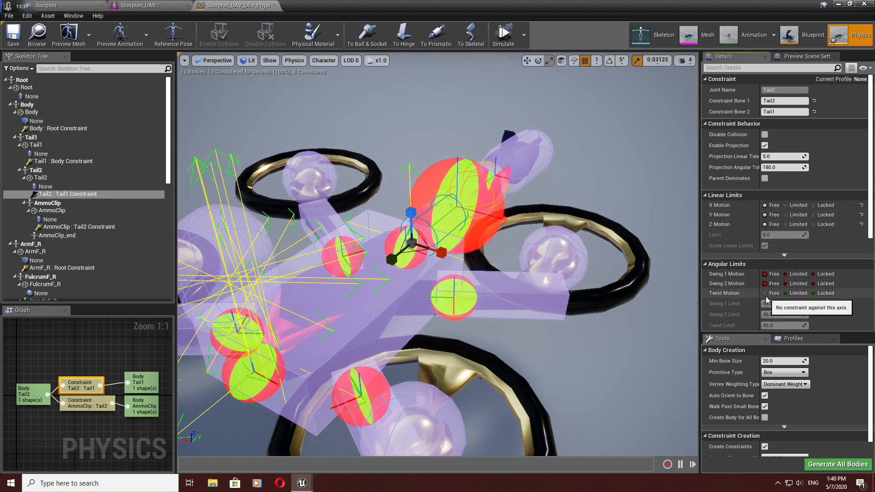
Step: Select the AmmoClip–Tail2 constraint and set all its linear and angular motions to Free
click(87, 406)
click(765, 205)
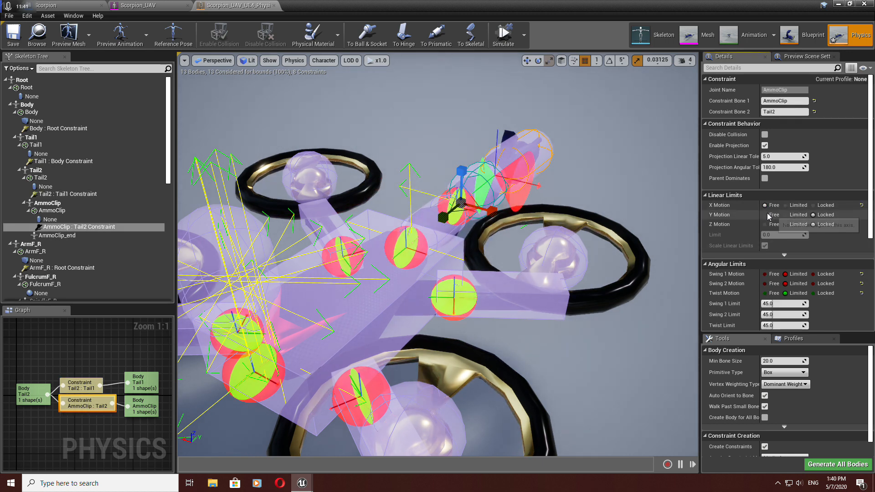
click(764, 215)
click(764, 224)
click(764, 274)
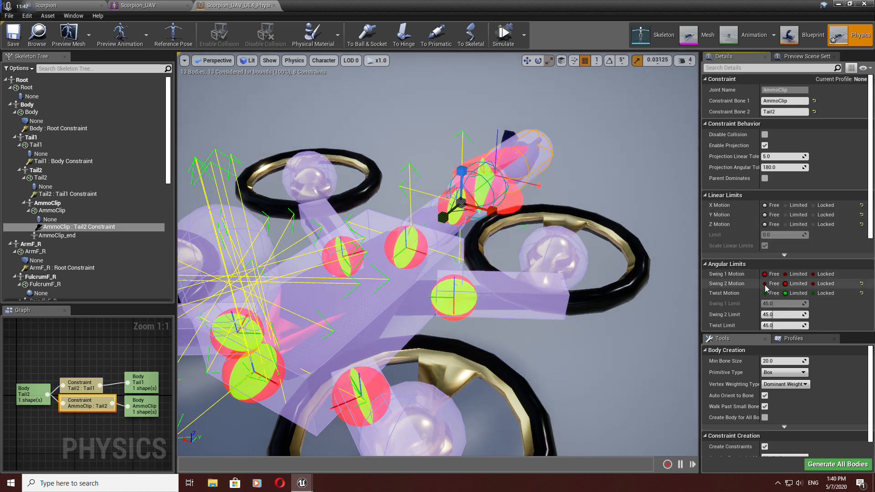
click(764, 283)
click(765, 293)
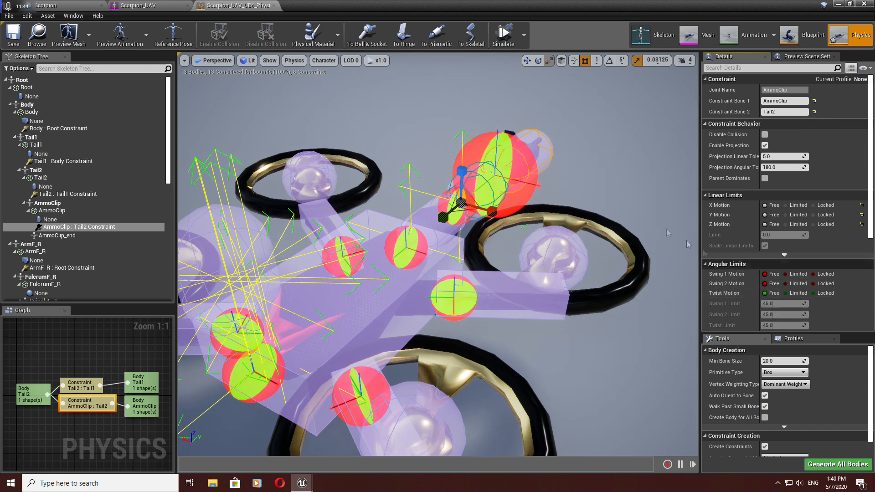
Step: Test the freed tail constraints in a brief simulation and save the physics asset
click(503, 38)
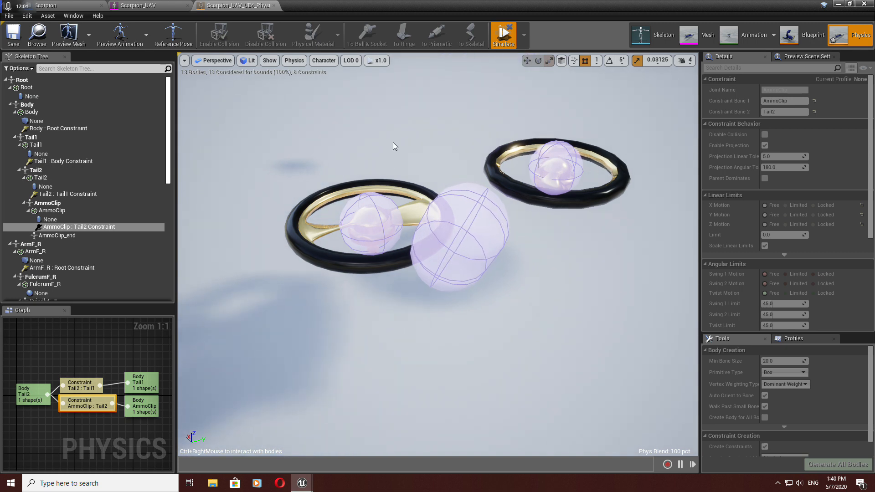
click(501, 38)
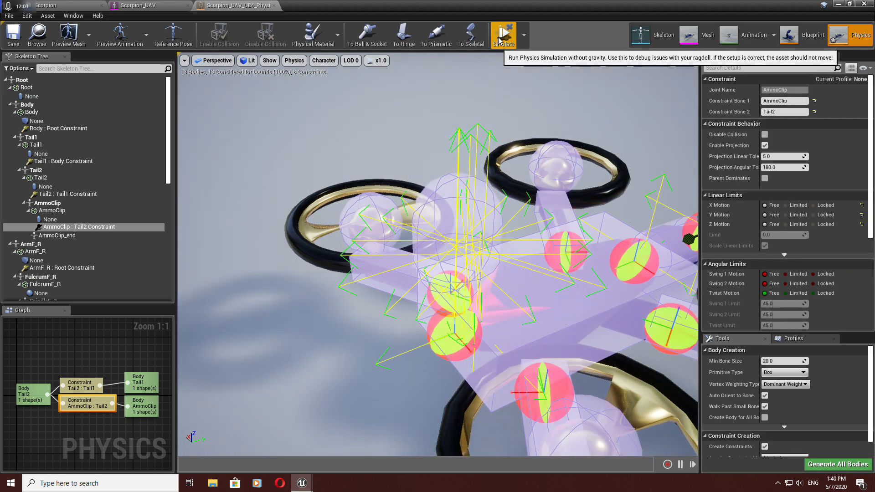
click(14, 36)
drag(483, 340, 516, 362)
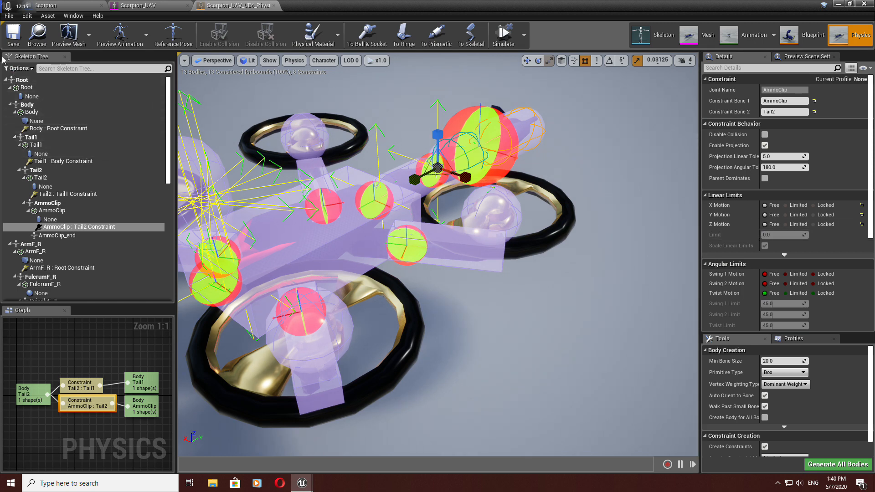
drag(446, 282, 427, 310)
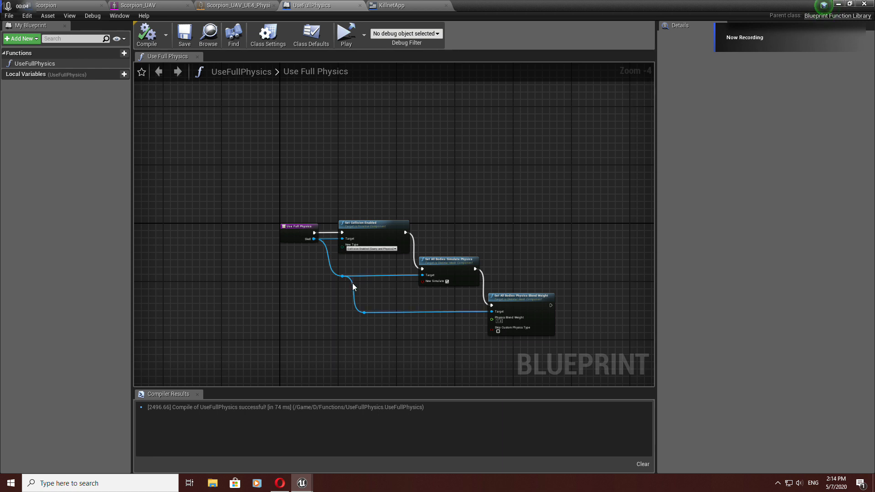
Step: Examine the nodes and connections in the UseFullPhysics function graph
scroll(351, 243, up, 4)
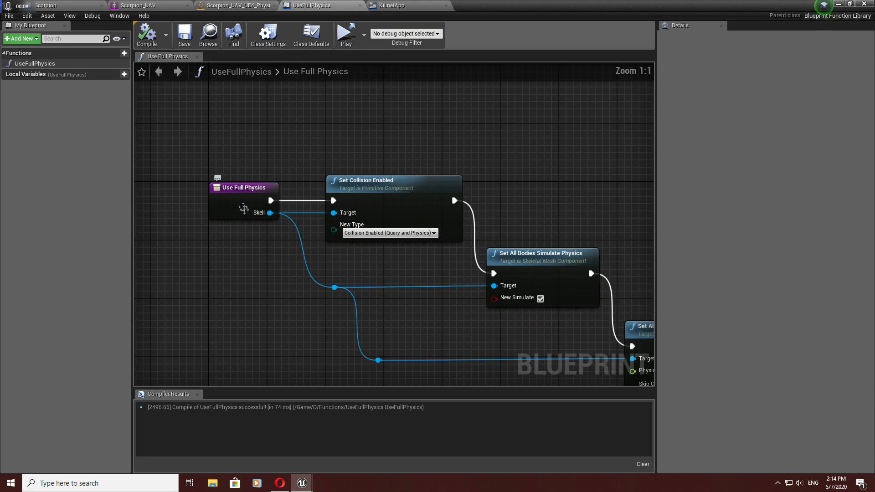
click(227, 200)
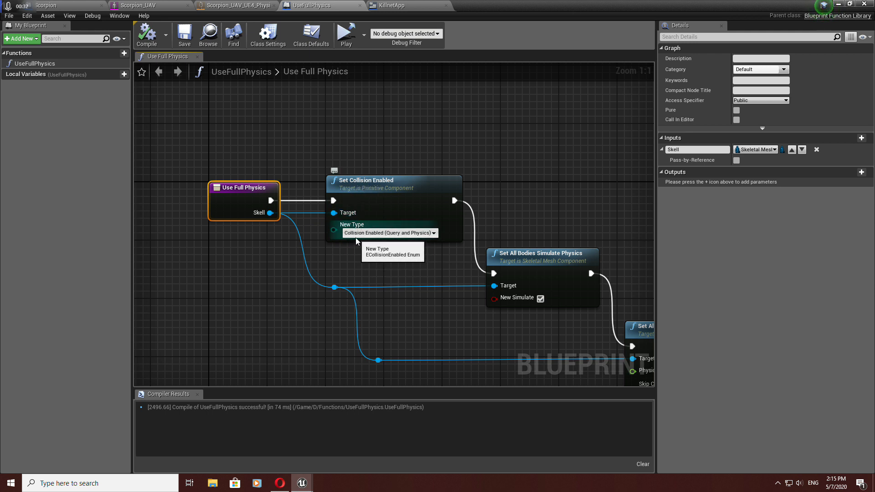
right_drag(493, 272, 326, 232)
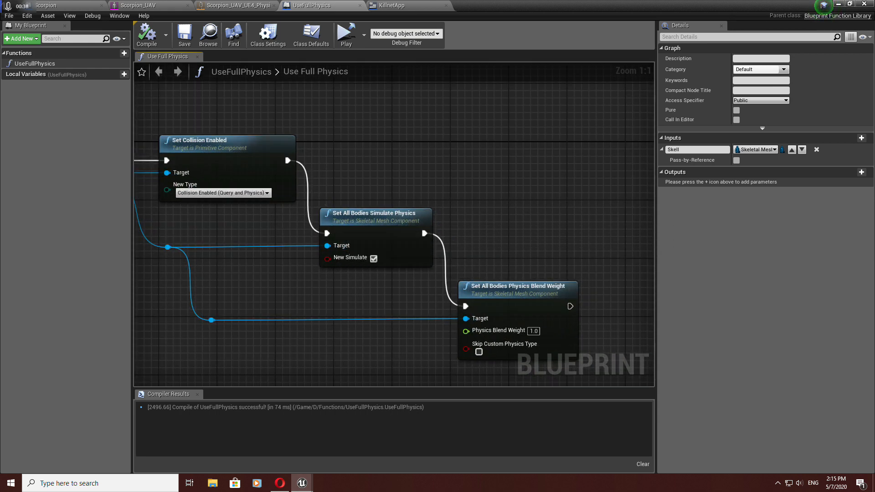
right_drag(297, 295, 478, 307)
right_drag(537, 277, 445, 286)
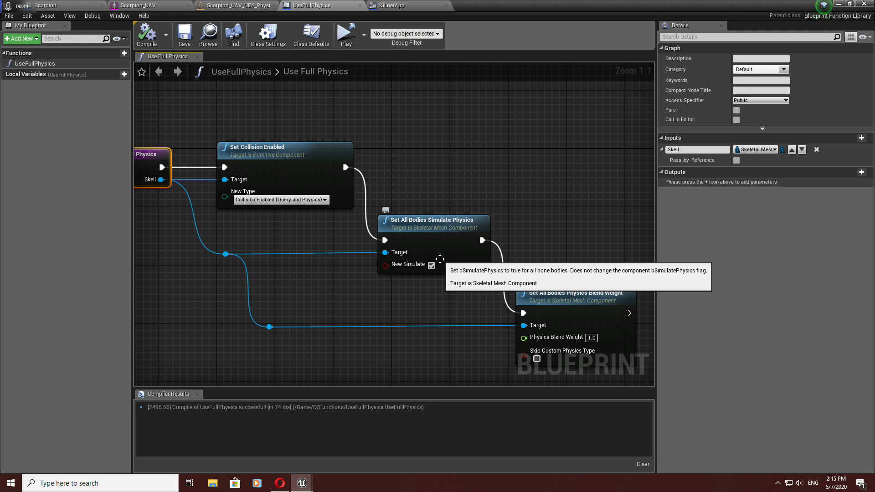
right_drag(439, 269, 419, 245)
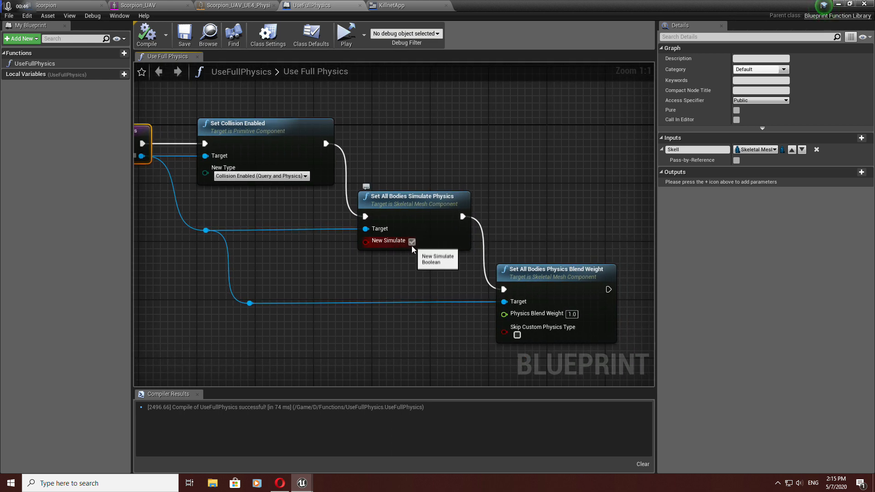
right_drag(496, 321, 441, 301)
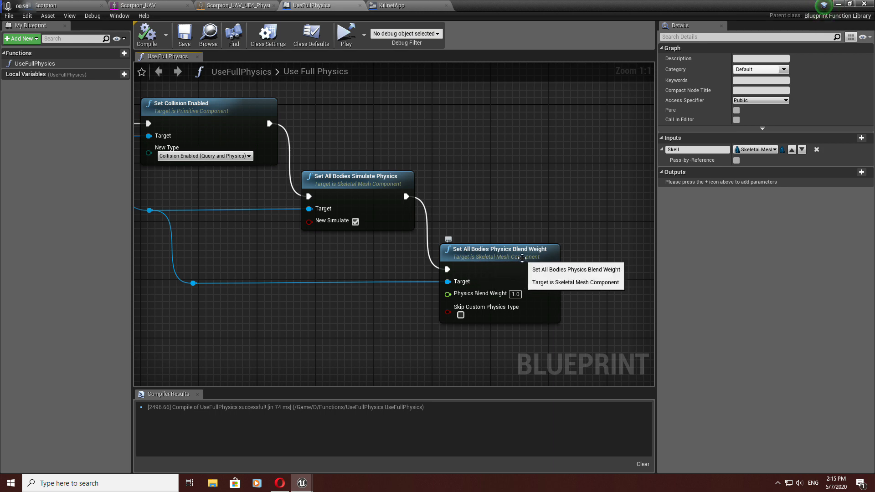
right_drag(374, 311, 469, 297)
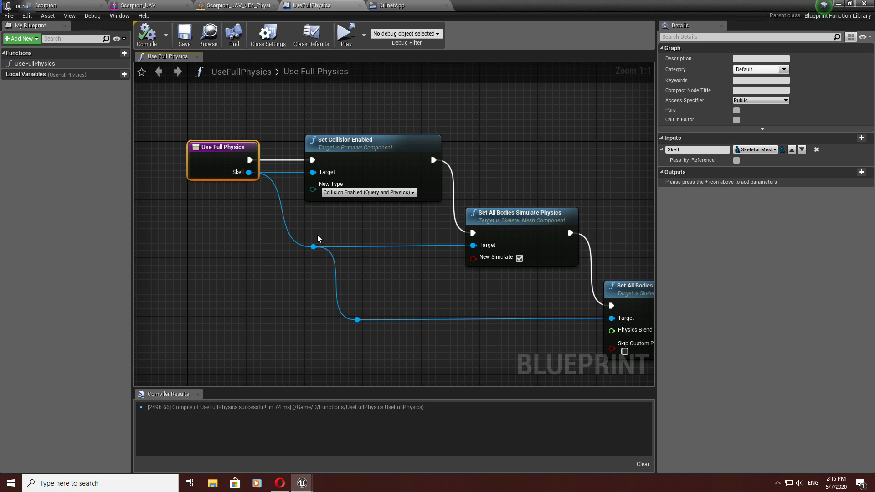
scroll(317, 234, down, 2)
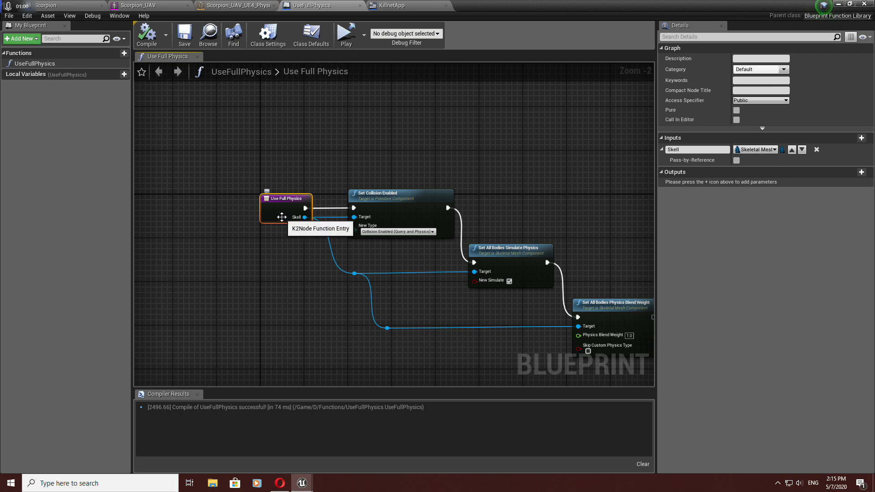
scroll(282, 217, up, 1)
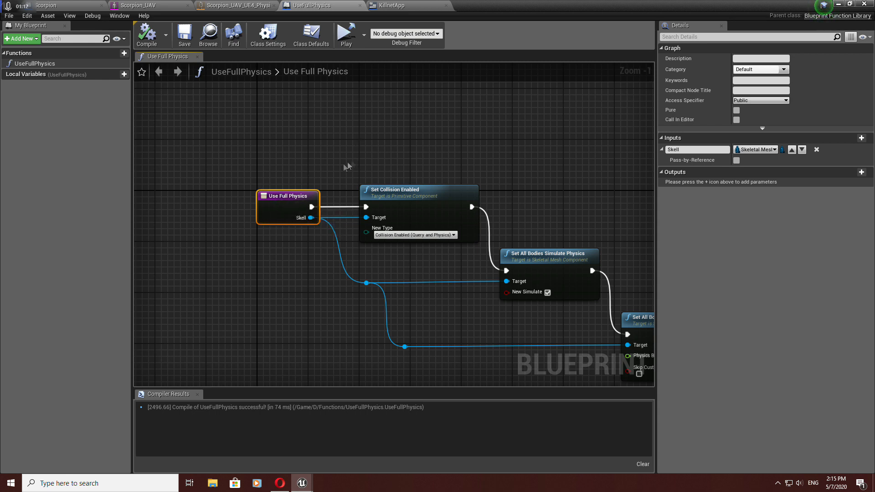
scroll(288, 194, up, 1)
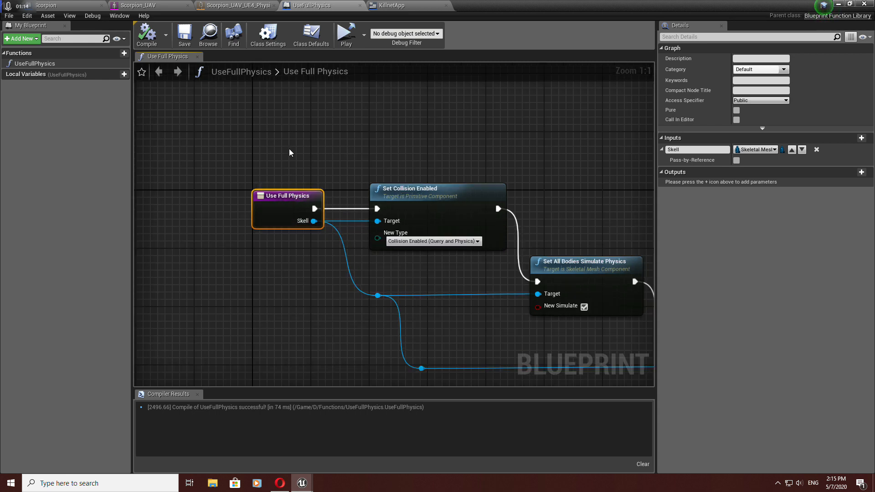
scroll(291, 153, down, 2)
right_drag(292, 154, 231, 173)
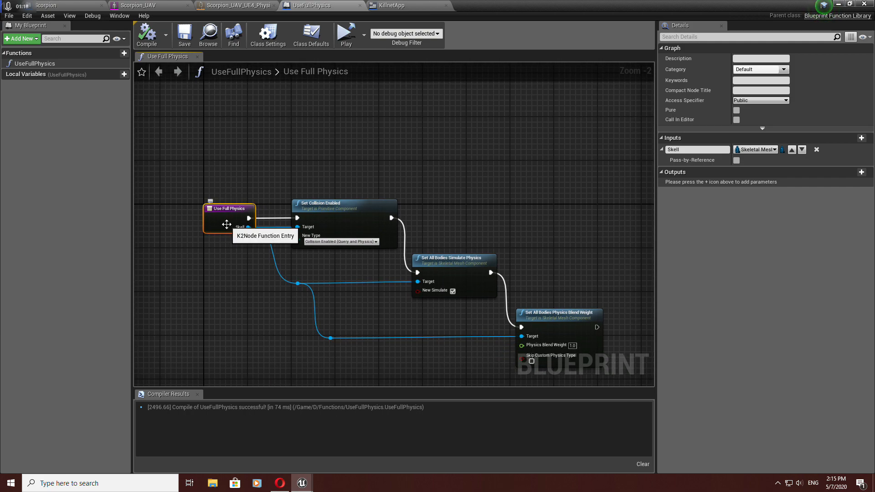
scroll(226, 224, up, 2)
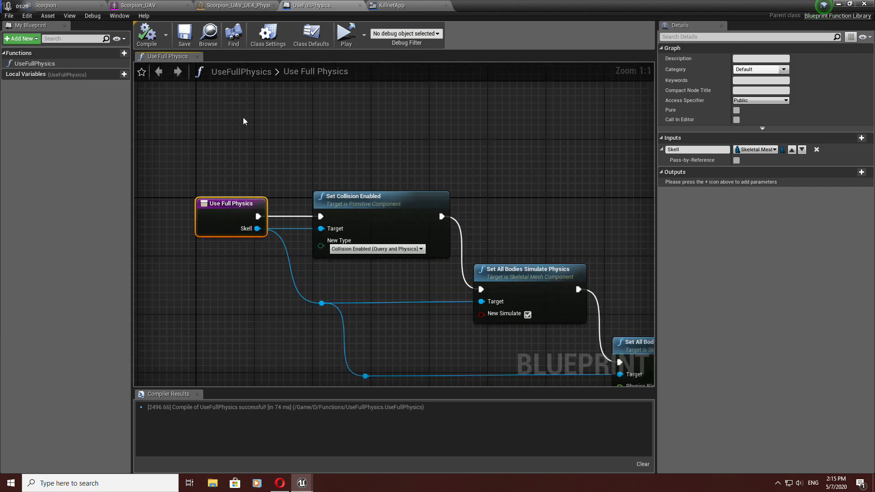